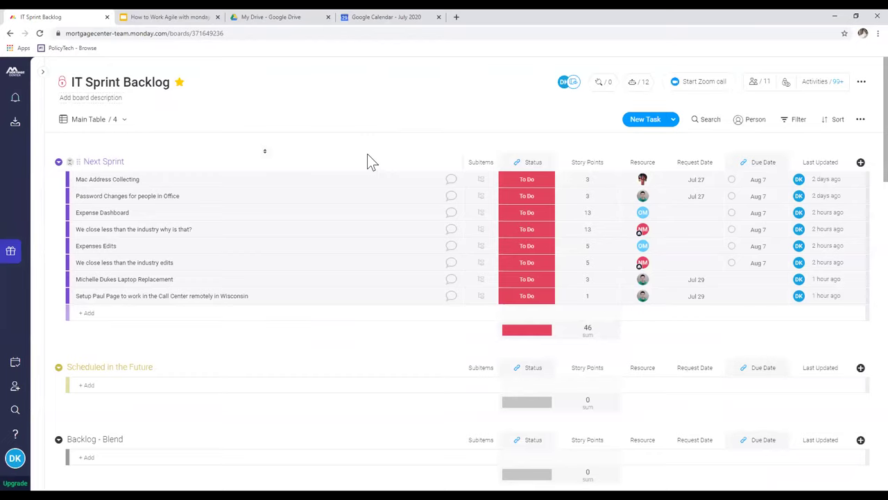
Look through the backlog groups down to Backlog - Mortgage Flex and examine when its items were last updated.
scroll(327, 149, "down", 1)
scroll(131, 375, "down", 1)
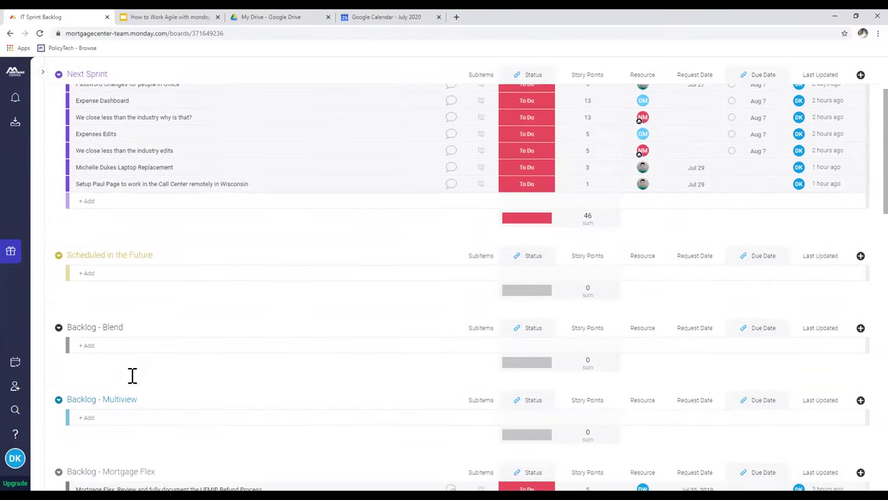
scroll(132, 375, "down", 4)
scroll(130, 382, "up", 2)
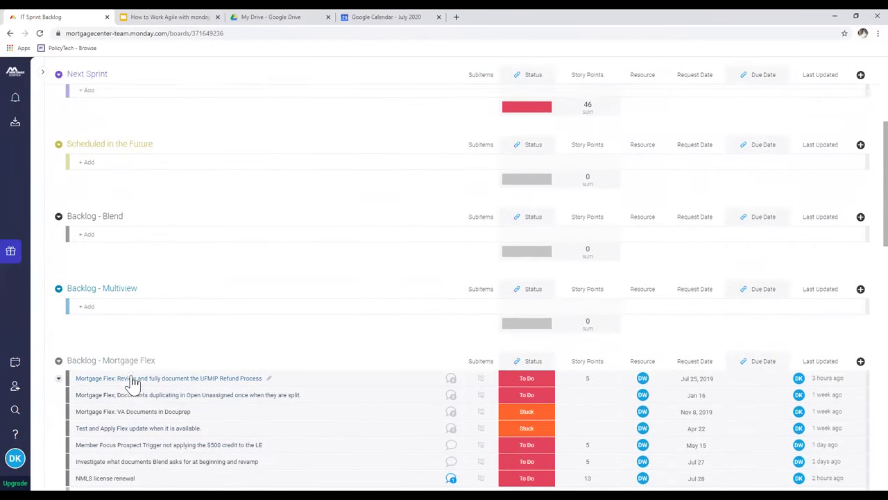
scroll(131, 382, "up", 1)
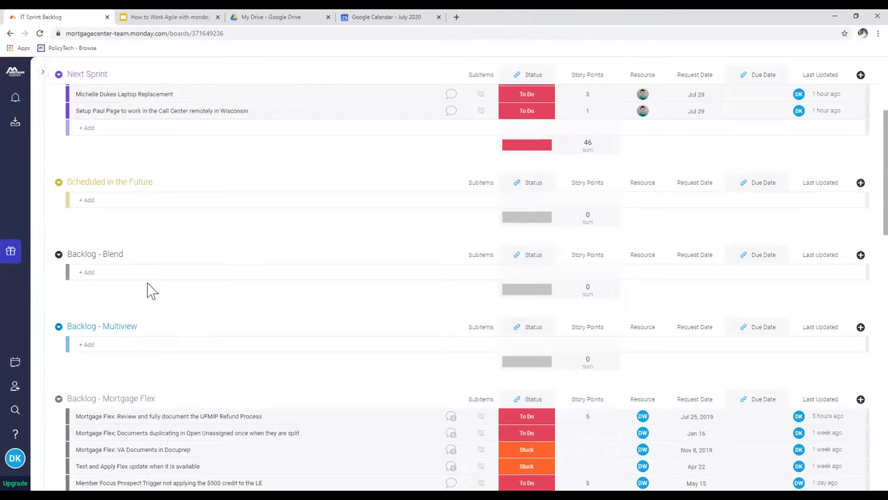
scroll(147, 283, "down", 1)
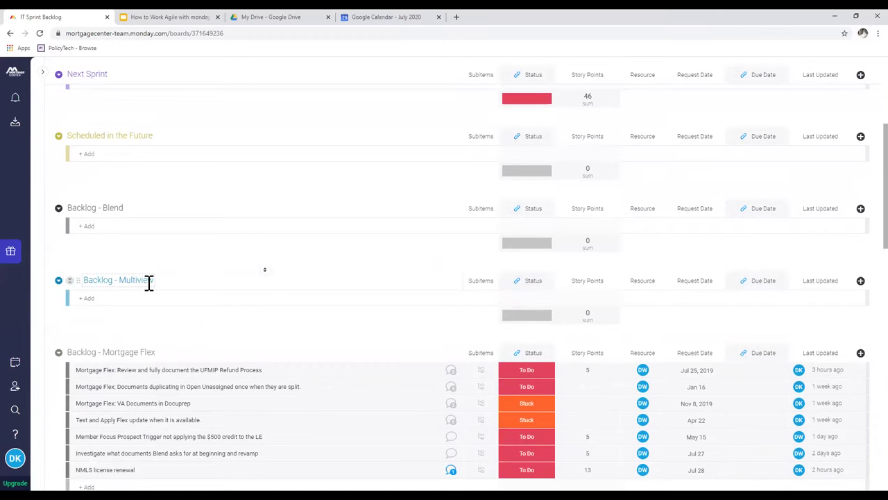
scroll(149, 282, "down", 1)
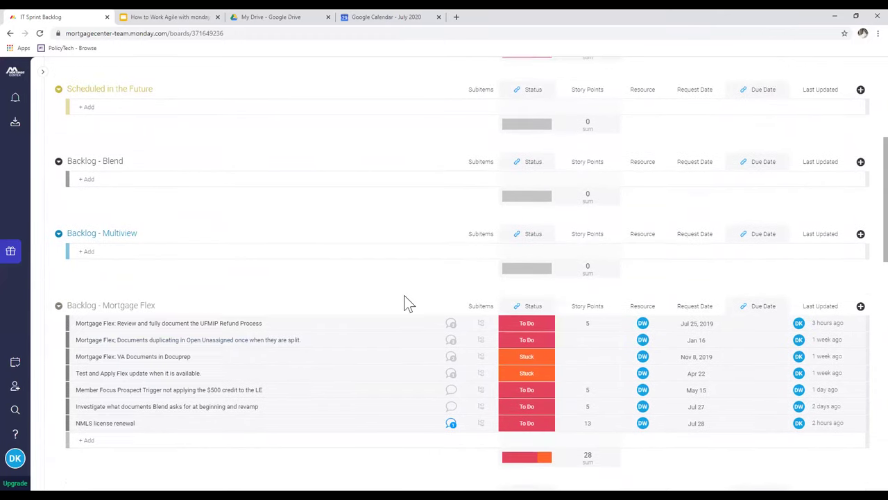
scroll(417, 305, "down", 1)
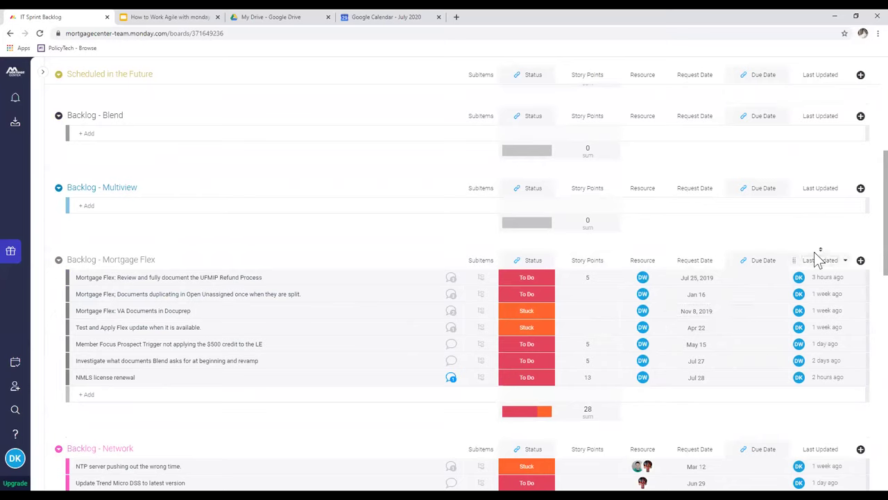
mouse_move(819, 317)
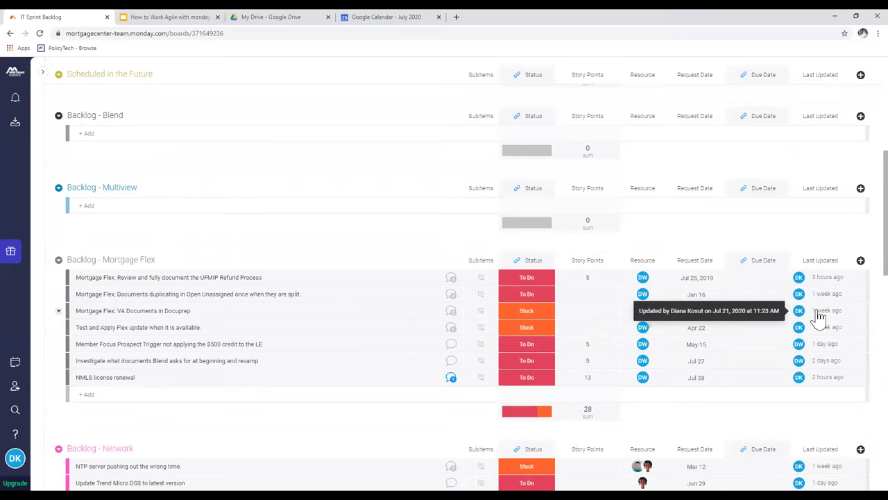
Set the status of the Mortgage Flex UFMIP Refund Process item to Stuck and check the notifications.
left_click(528, 278)
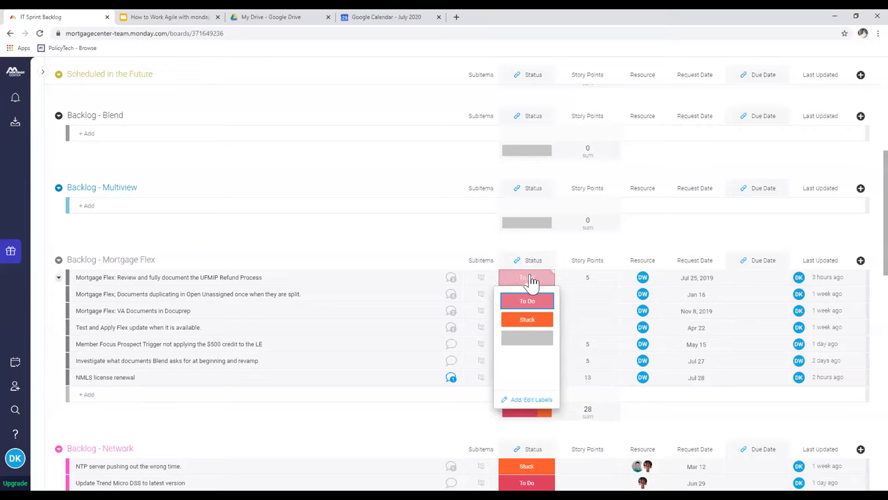
left_click(539, 325)
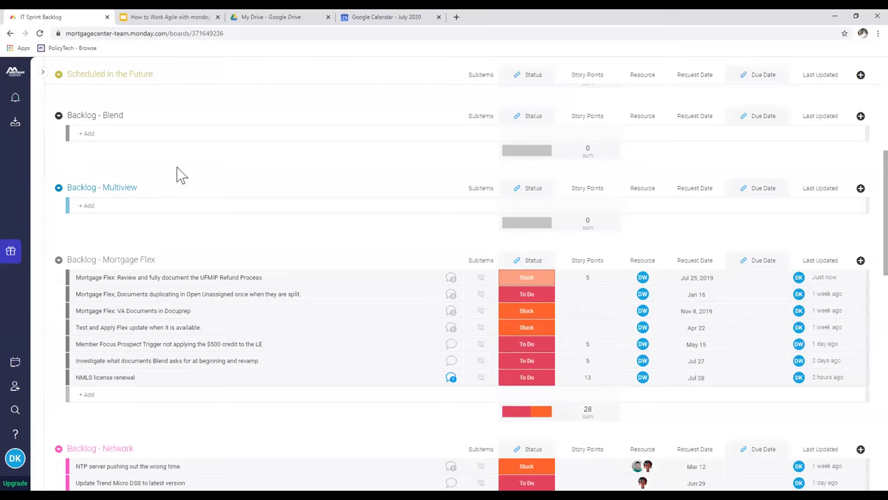
left_click(18, 101)
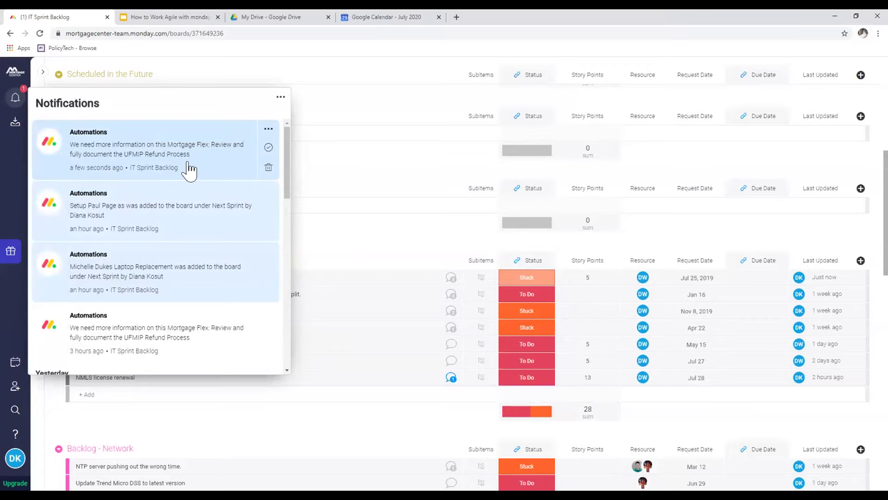
left_click(335, 165)
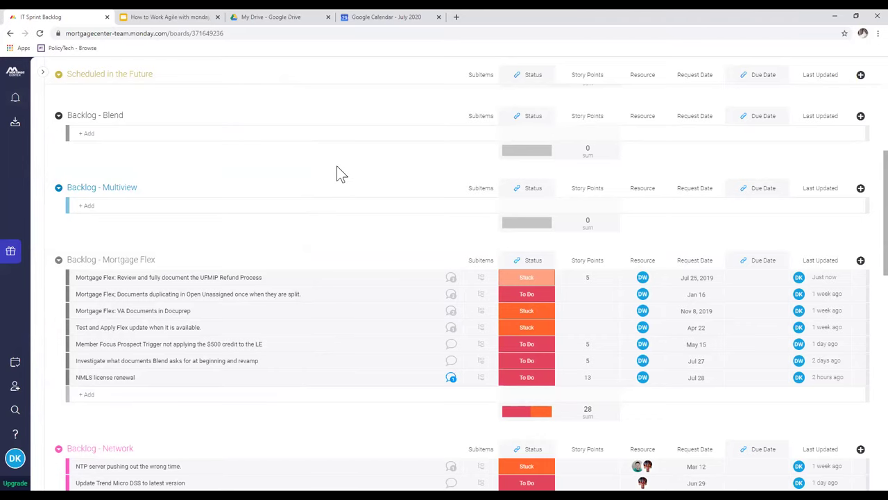
Open the board's automations and review the list of active rules.
scroll(601, 278, "down", 1)
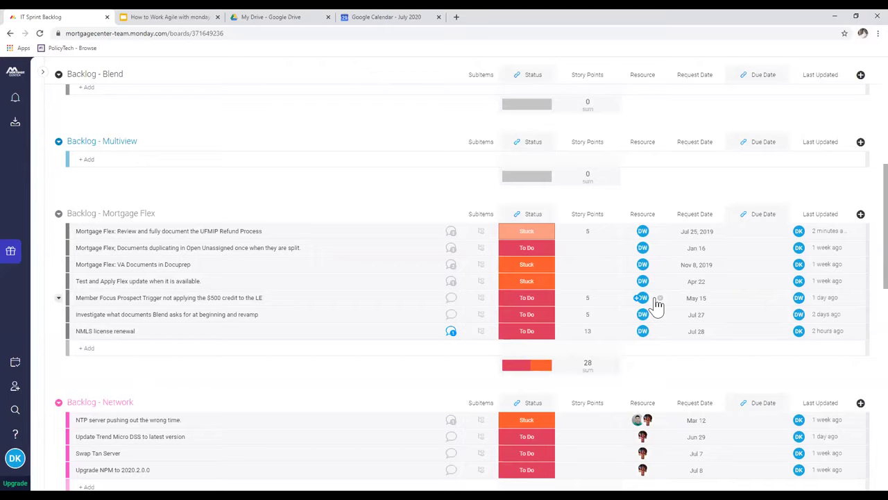
scroll(655, 306, "up", 5)
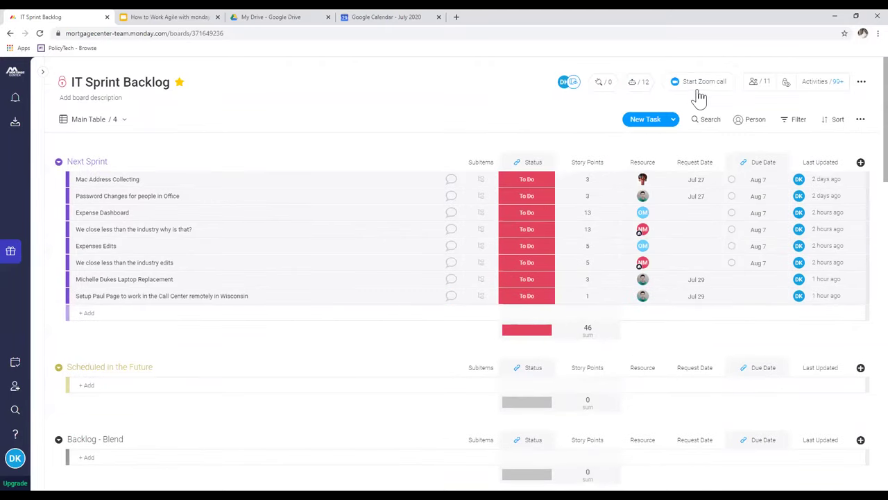
left_click(643, 85)
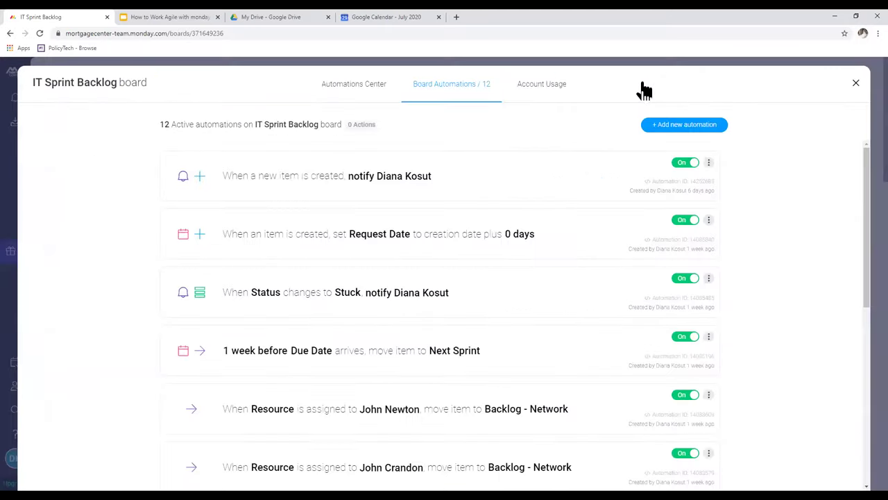
scroll(436, 208, "down", 2)
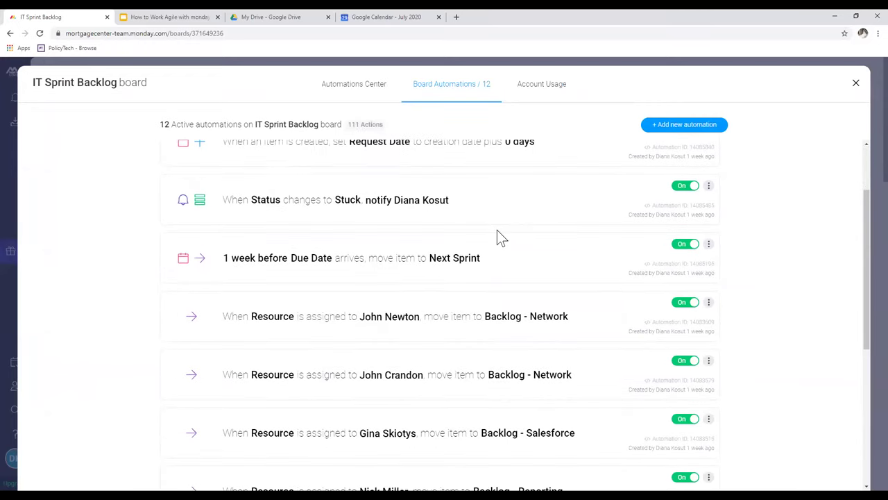
scroll(497, 230, "down", 3)
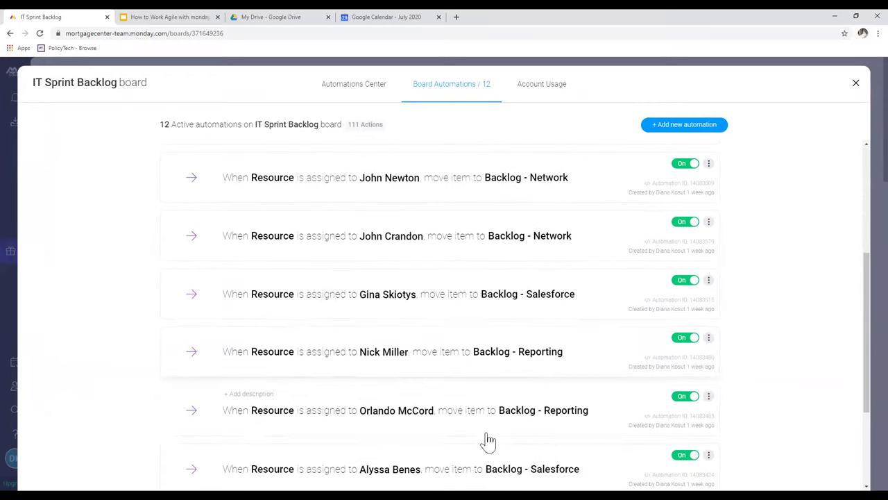
Inspect the column and assignee options of the first automation moving items to Backlog - Salesforce, and return to the board without updating it.
left_click(479, 314)
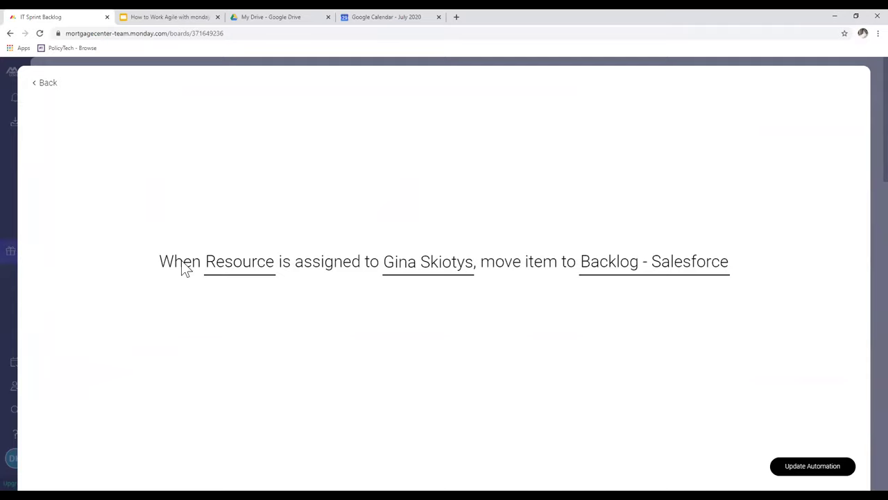
left_click(260, 275)
left_click(319, 240)
left_click(426, 273)
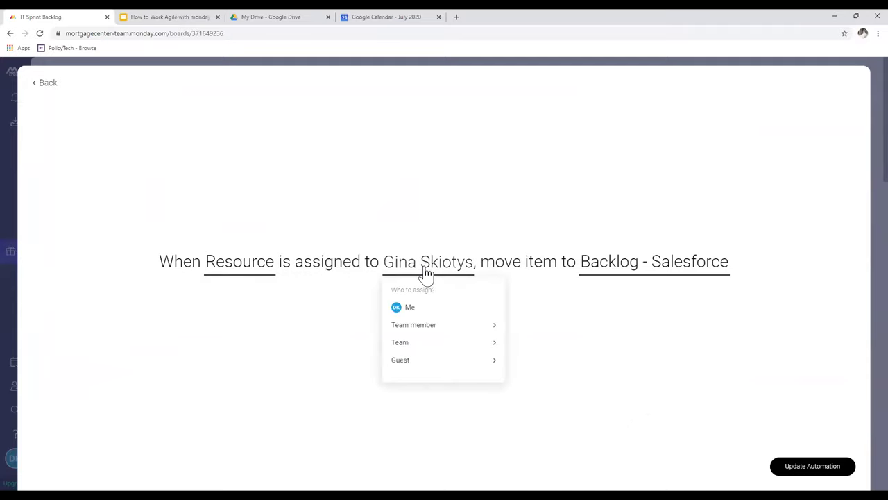
left_click(514, 226)
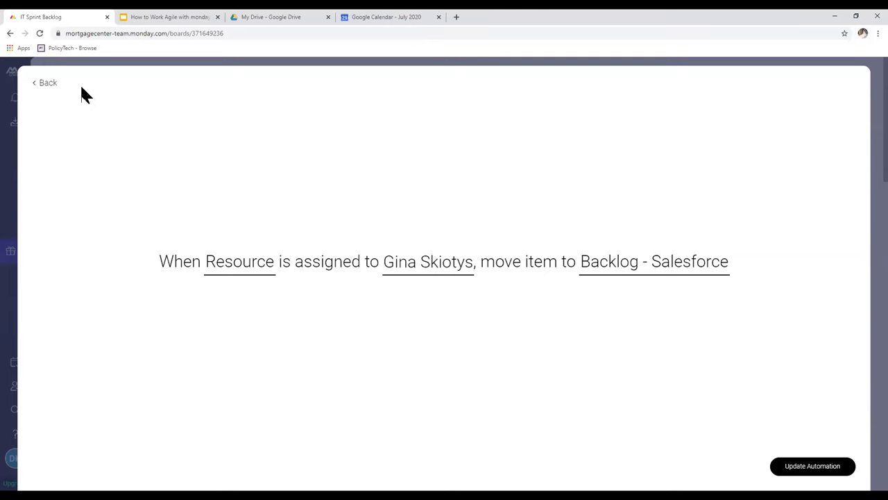
left_click(48, 84)
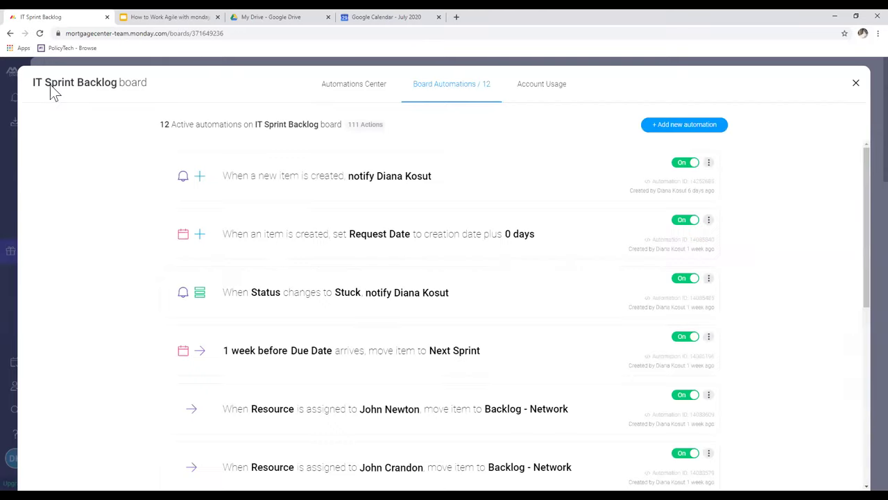
left_click(857, 86)
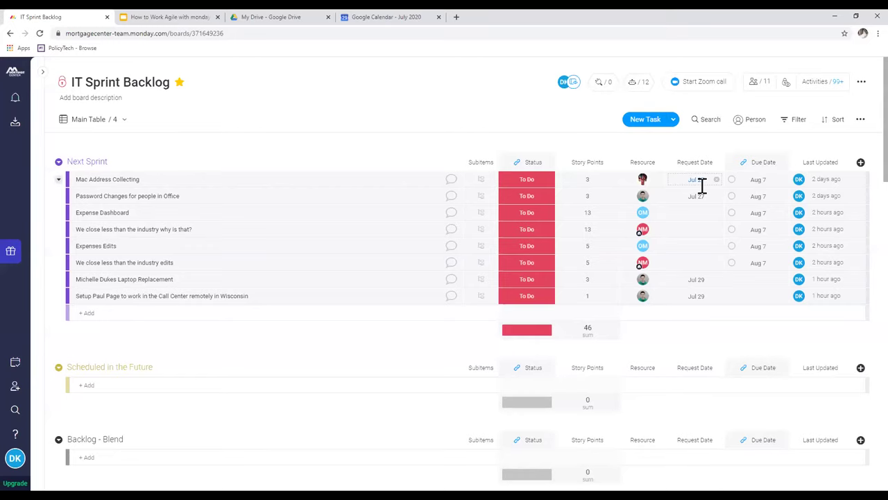
Inspect the duration options of the automation that sets Request Date on item creation, and return to the board without updating it.
left_click(639, 86)
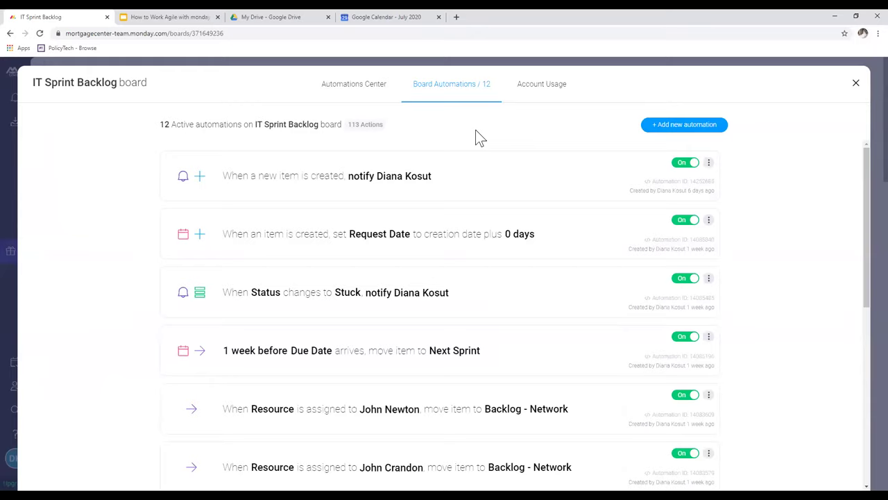
left_click(354, 248)
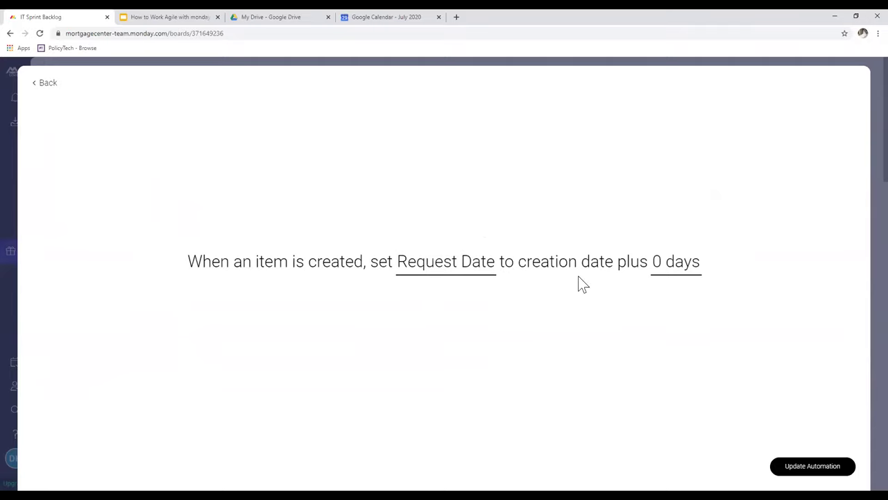
left_click(676, 270)
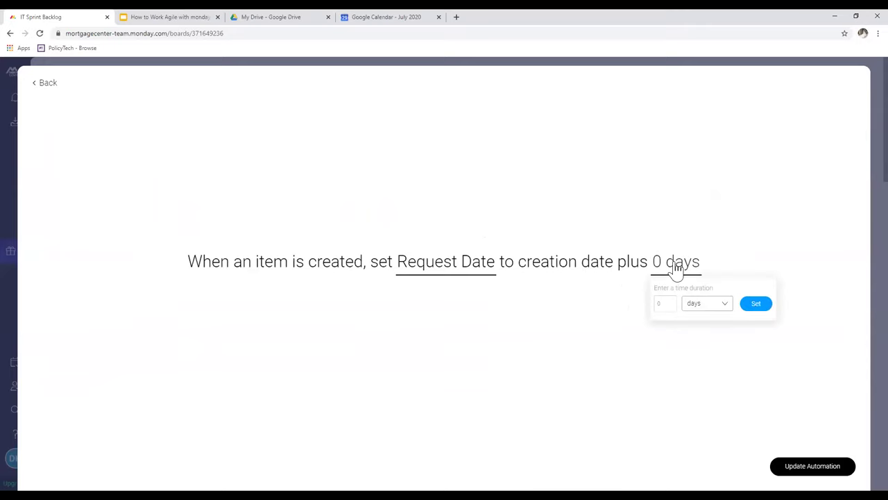
left_click(705, 313)
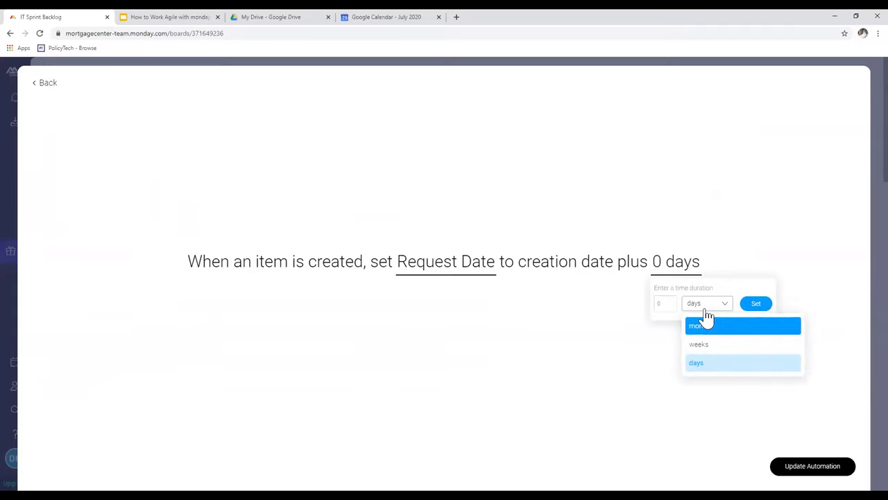
left_click(722, 221)
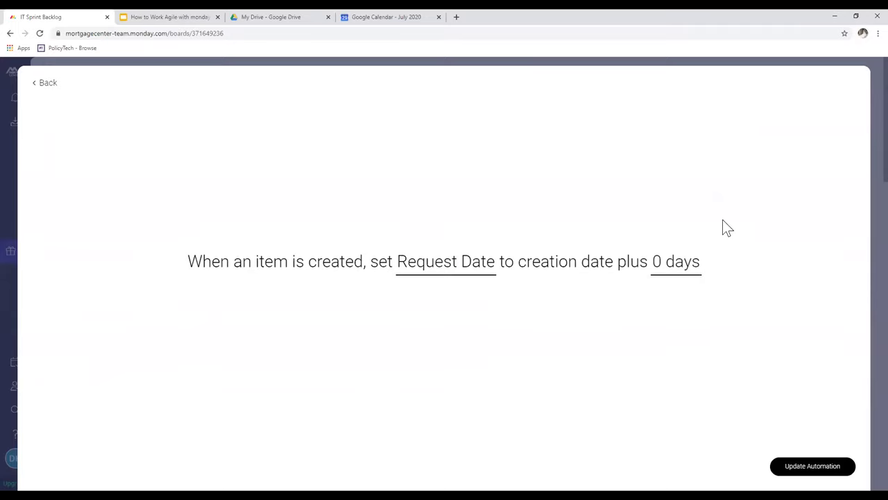
left_click(48, 84)
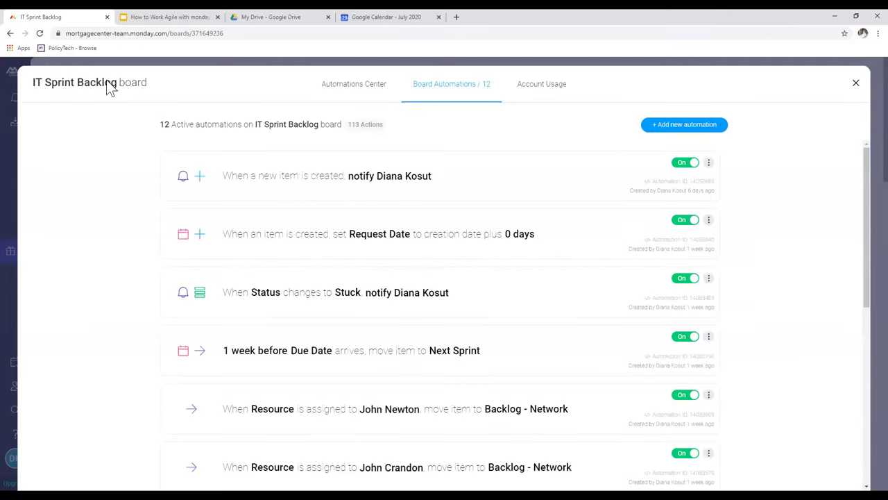
left_click(857, 86)
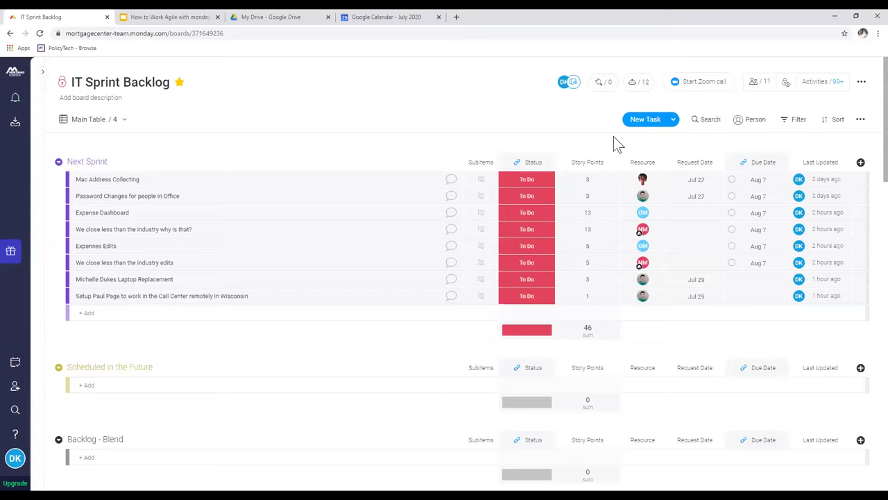
Inspect the timing and date column options of the automation that moves items to Next Sprint before Due Date, and return to the board.
left_click(635, 89)
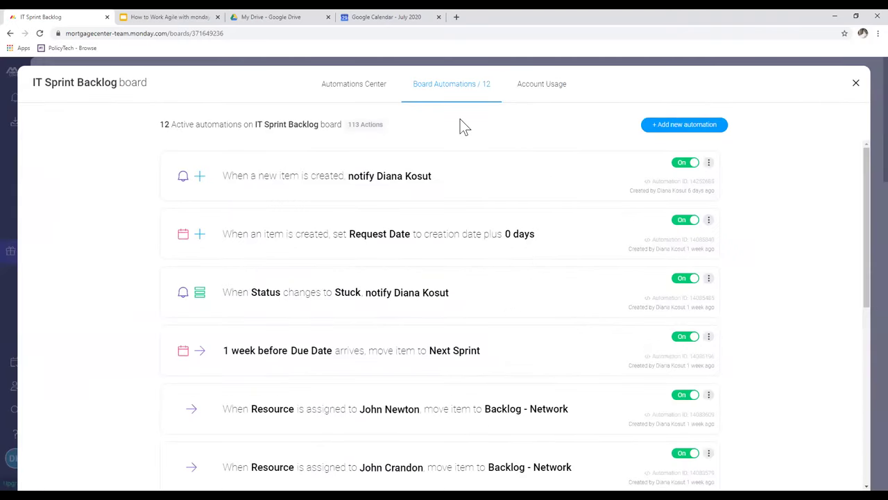
left_click(403, 371)
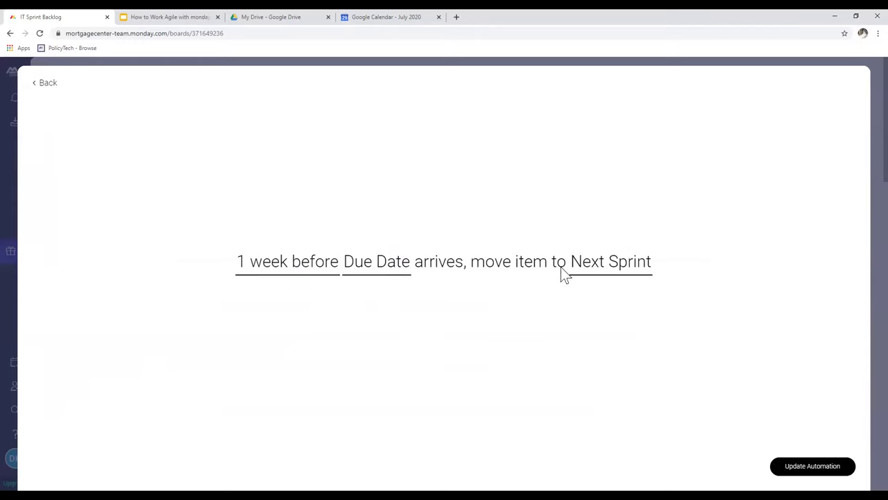
left_click(305, 276)
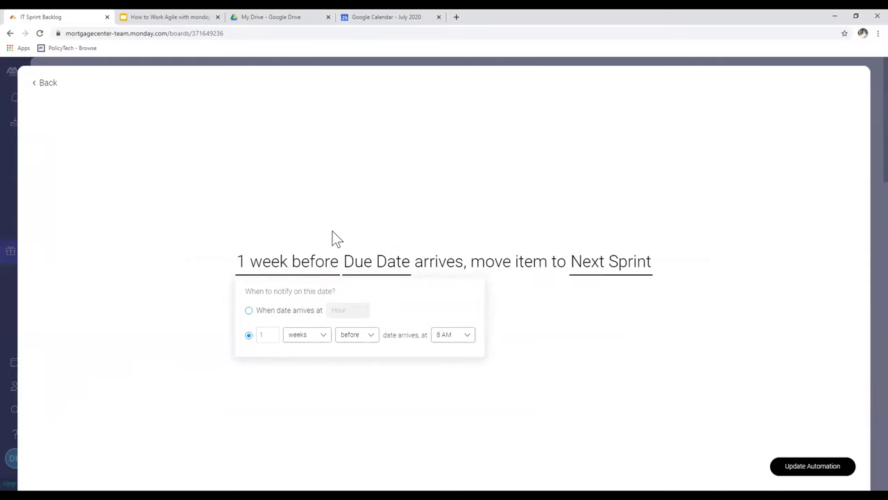
left_click(381, 273)
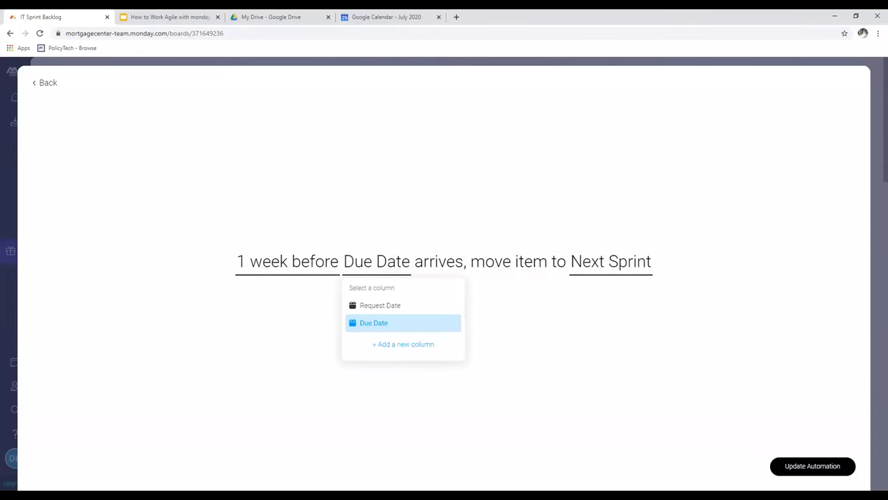
left_click(48, 84)
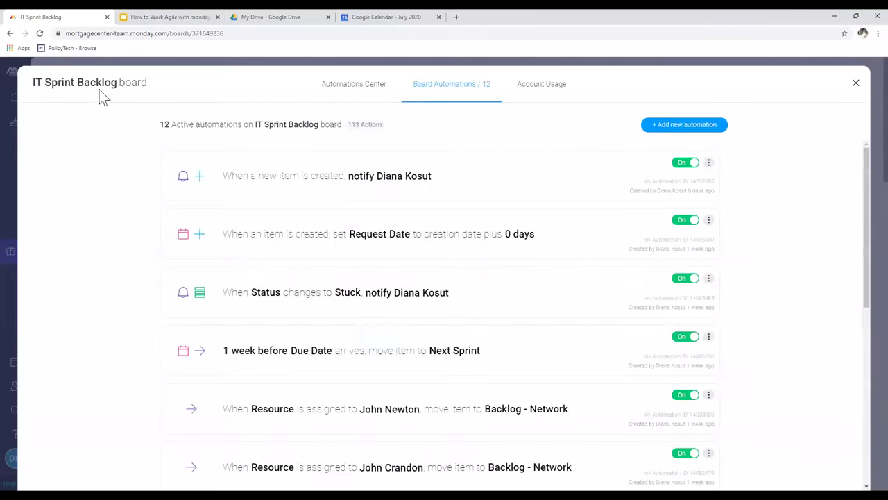
left_click(855, 83)
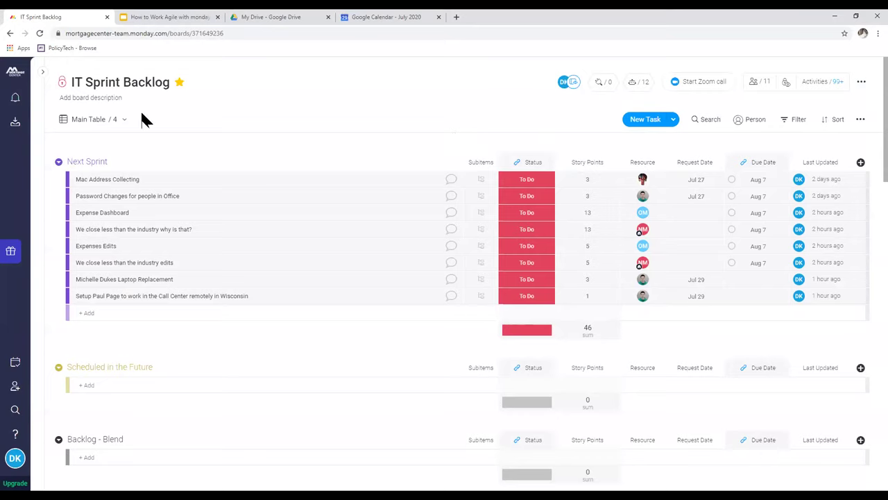
Open the IT W.I.P - 7/27 Sprint board and collapse its Development and Training groups.
mouse_move(43, 81)
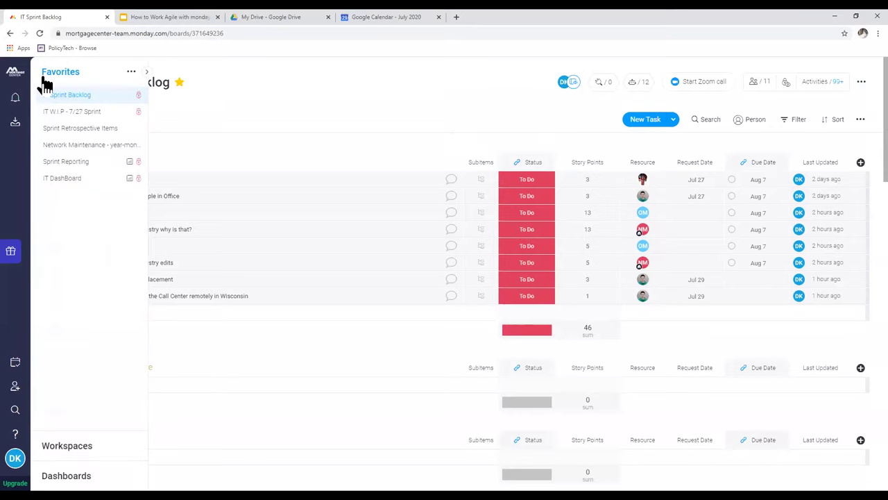
left_click(72, 111)
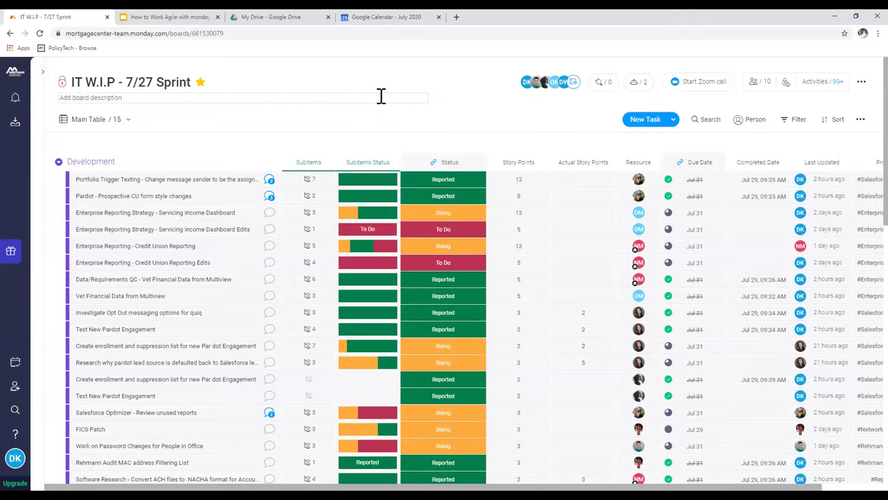
left_click(59, 161)
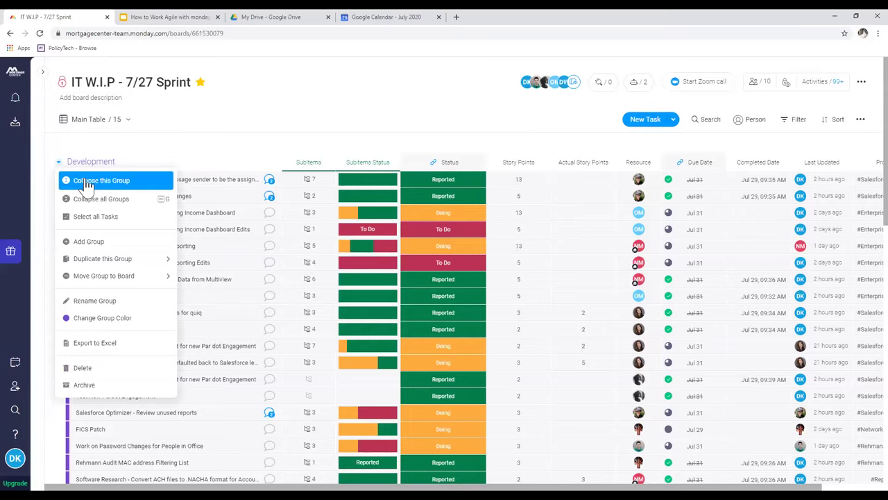
left_click(86, 182)
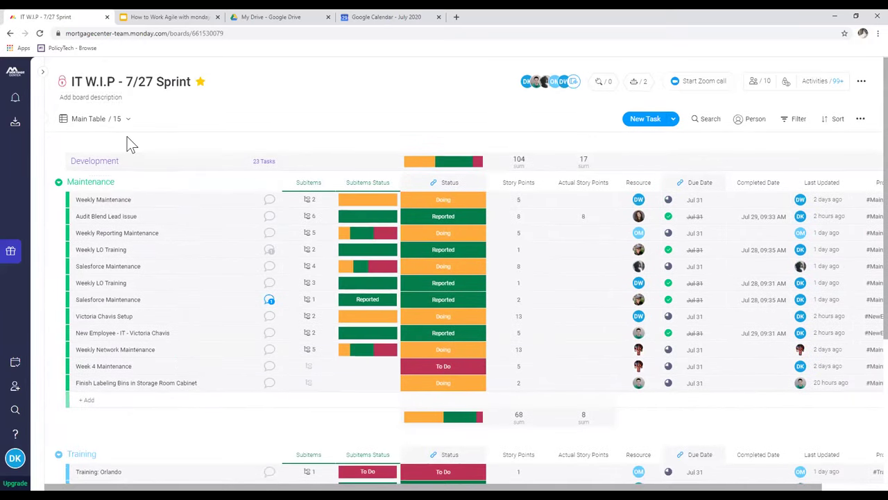
scroll(128, 139, "down", 1)
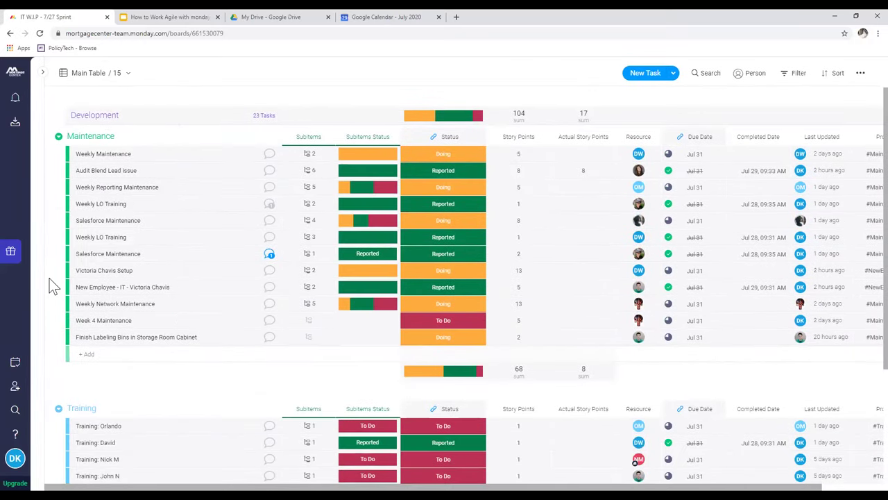
left_click(58, 408)
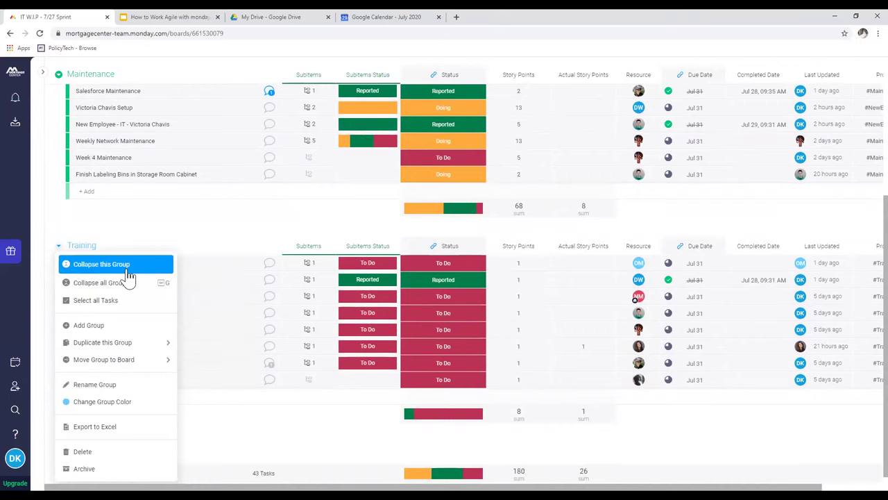
left_click(128, 272)
scroll(183, 303, "up", 5)
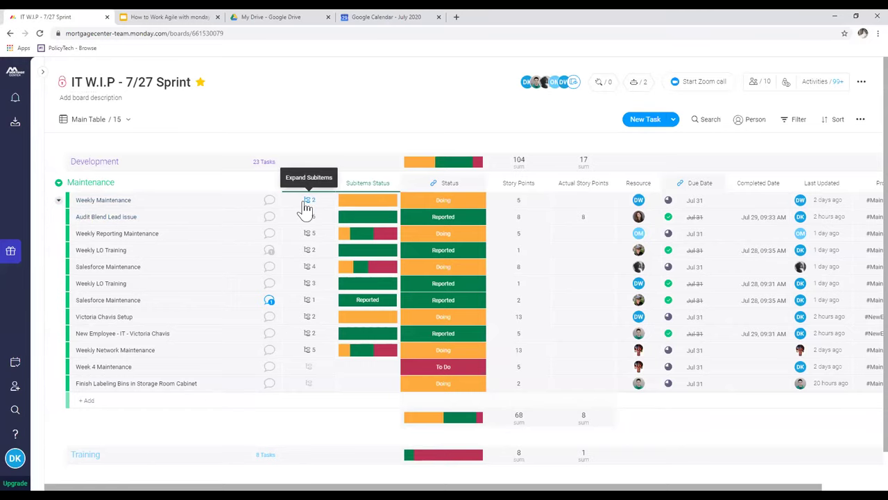
Examine the daily subitems and their statuses under Weekly Network Maintenance, and collapse them again.
left_click(309, 350)
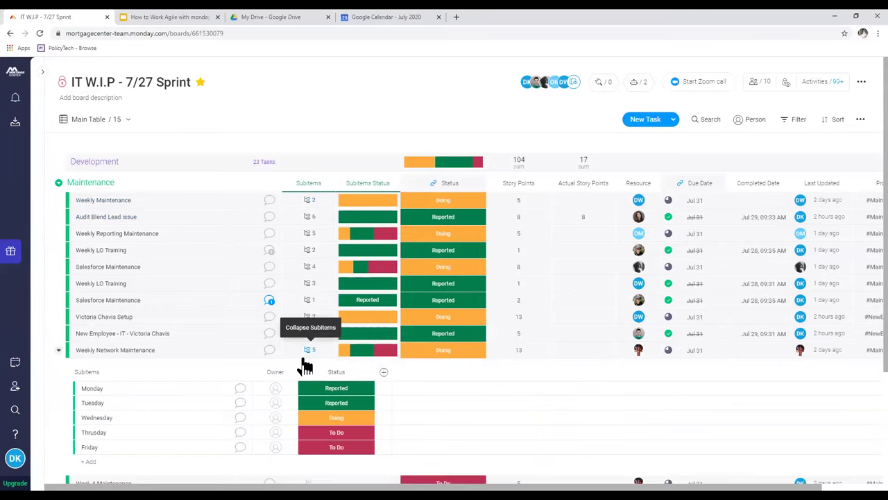
scroll(298, 354, "down", 1)
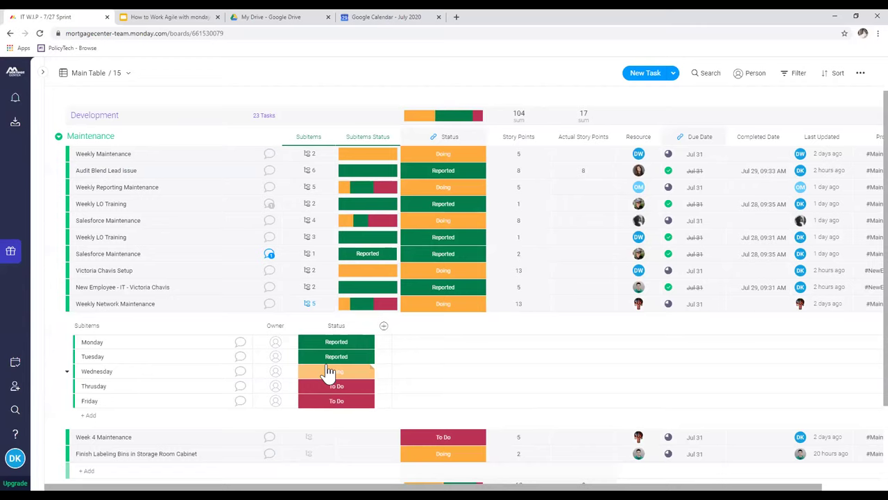
left_click(311, 305)
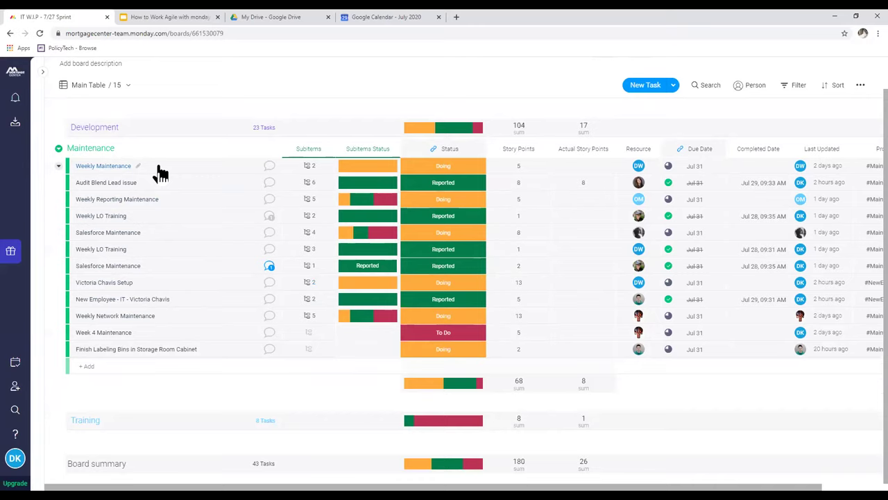
left_click(309, 316)
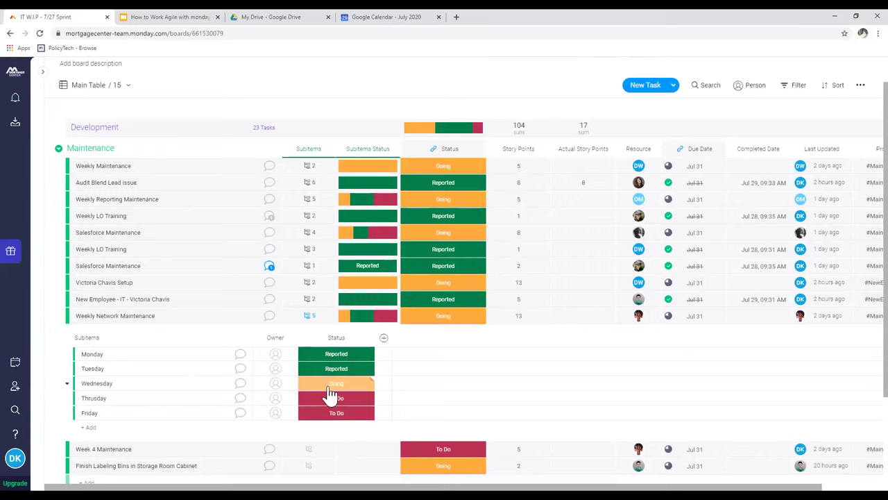
left_click(309, 318)
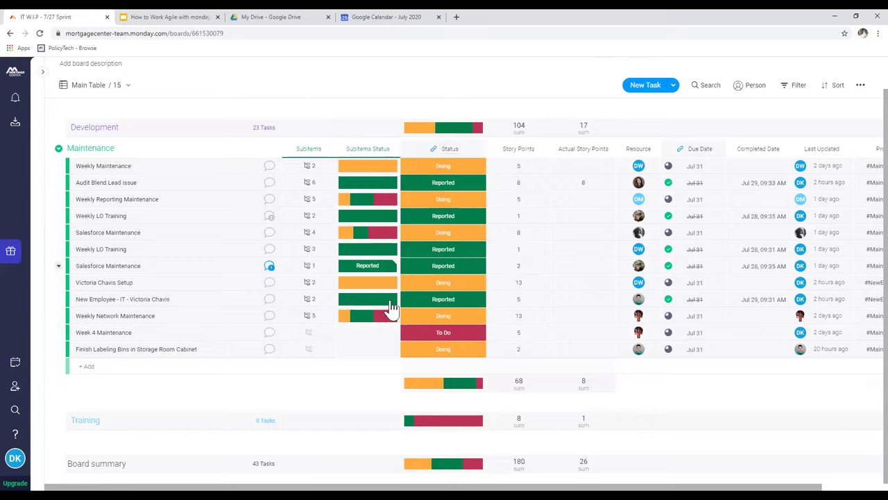
Compare the Subitems Status summary of the 13-point employee setup task with its individual subitems.
mouse_move(350, 287)
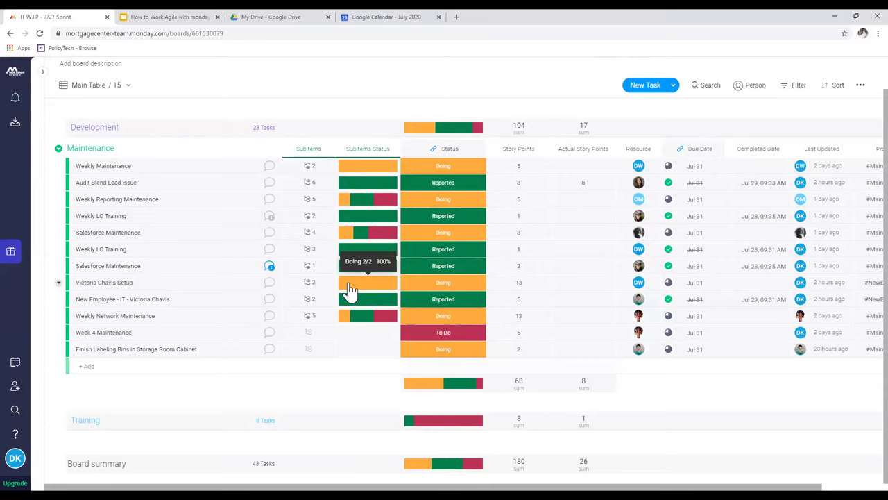
left_click(310, 283)
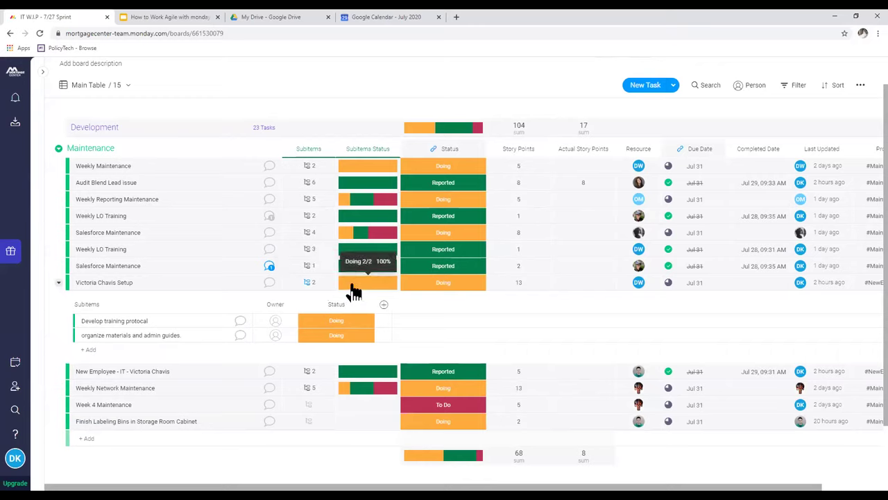
left_click(310, 282)
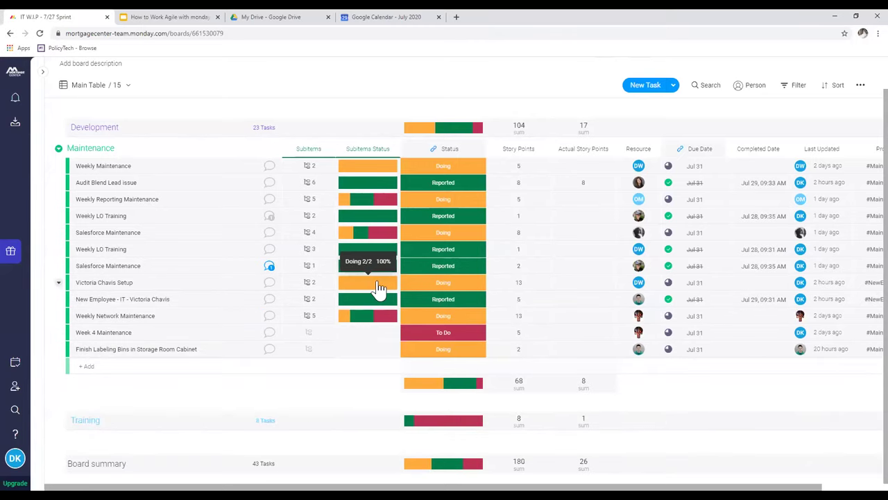
Inspect the options of the Status column in the employee setup task's subitems, and collapse the subitems without changing anything.
left_click(310, 282)
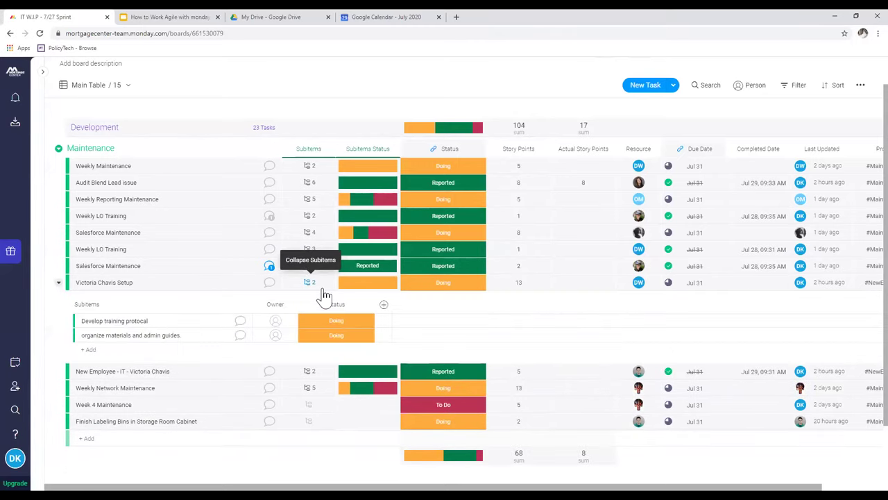
left_click(368, 306)
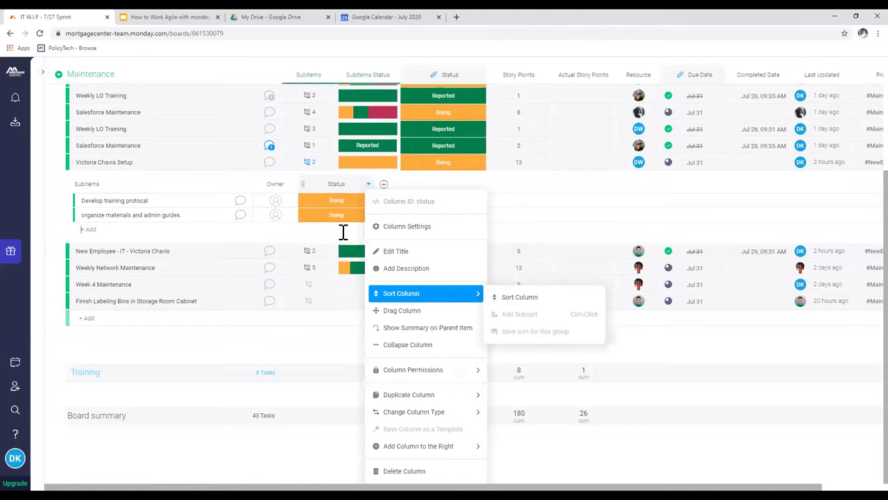
scroll(342, 232, "up", 1)
scroll(377, 202, "up", 2)
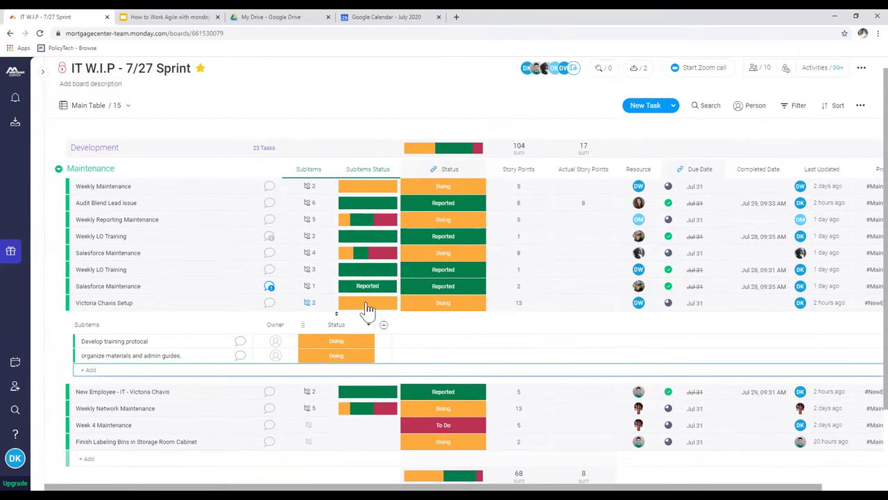
left_click(314, 305)
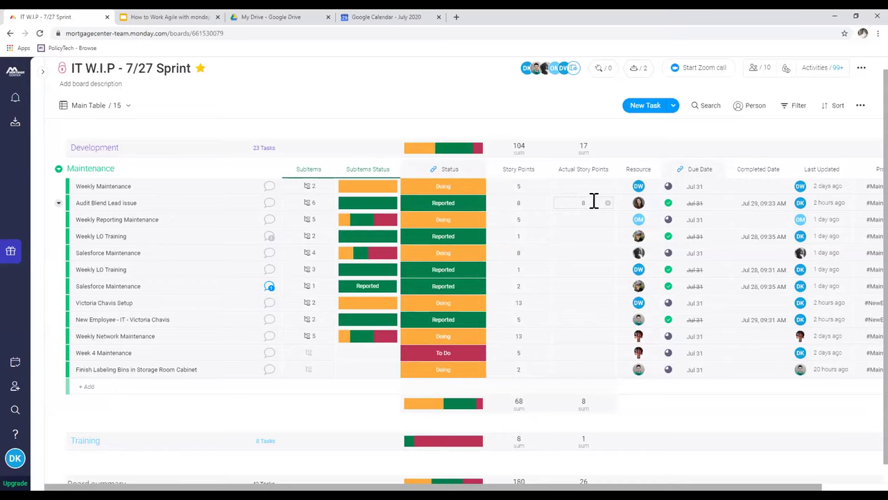
Search the Column Center for "time" columns and close it without adding any to the board.
key("Return")
scroll(444, 278, "right", 2)
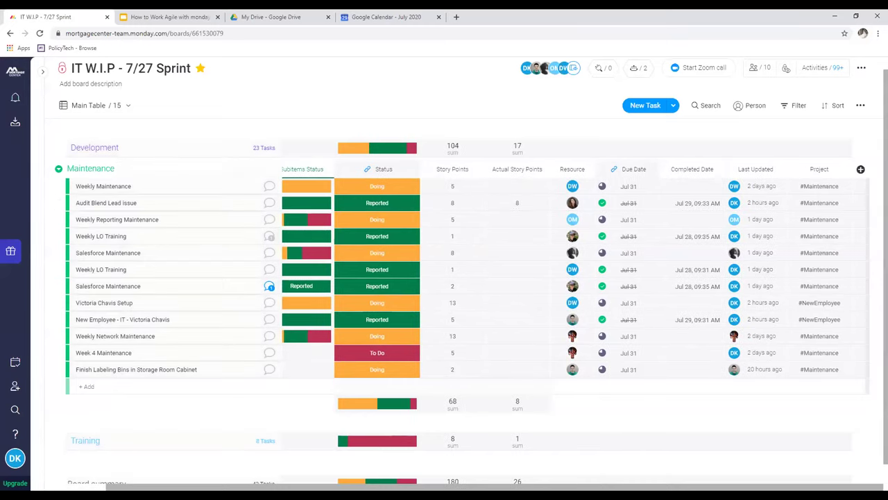
left_click(860, 171)
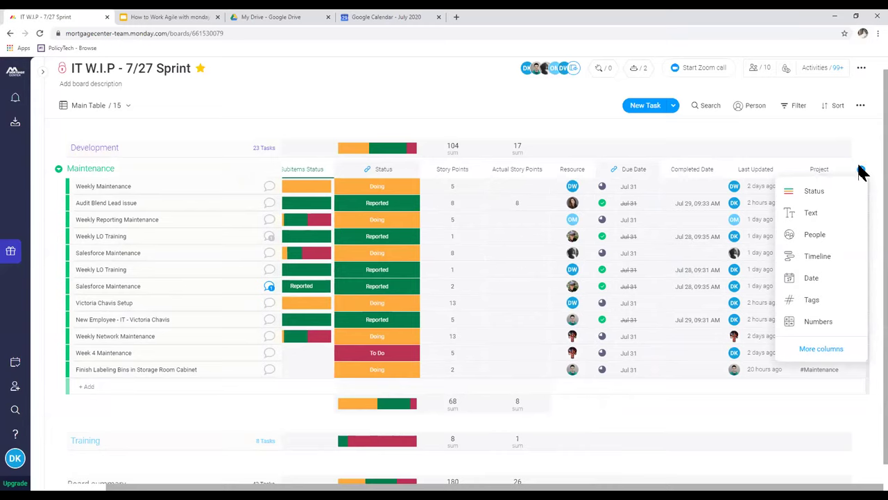
left_click(830, 359)
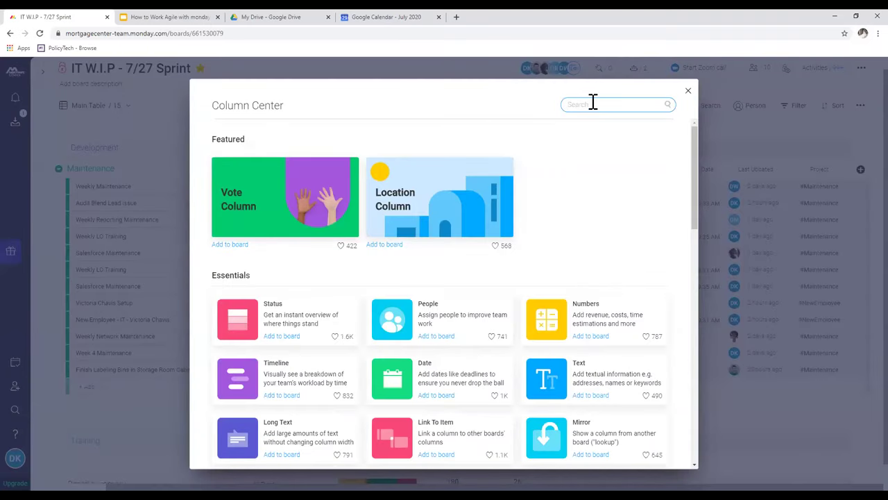
type("time")
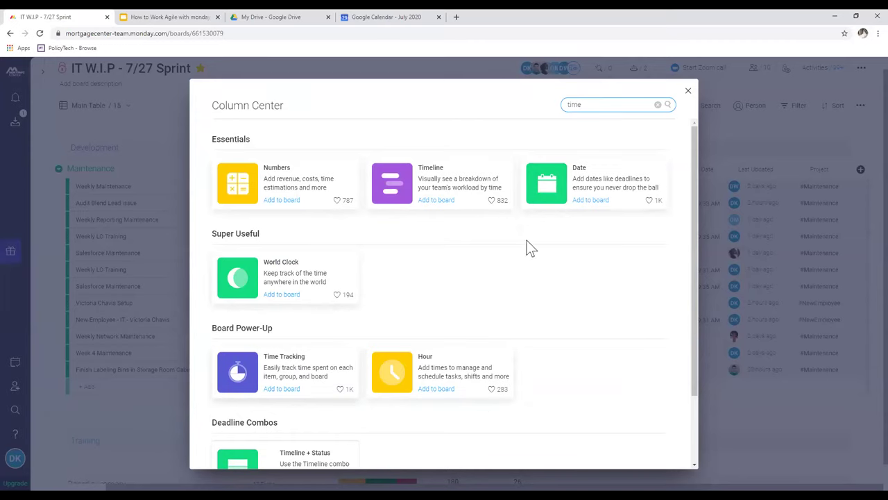
left_click(688, 93)
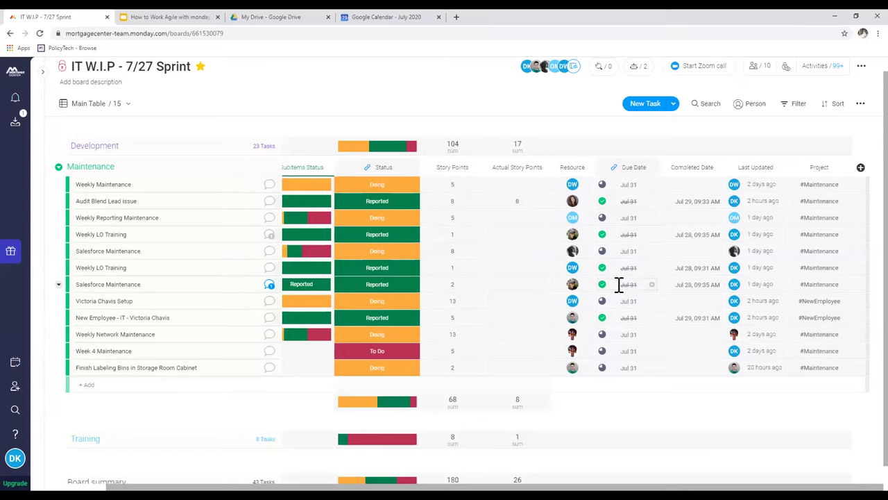
Inspect the deadline mode and reminder options of the Due Date column in the Maintenance group without changing them.
left_click(653, 170)
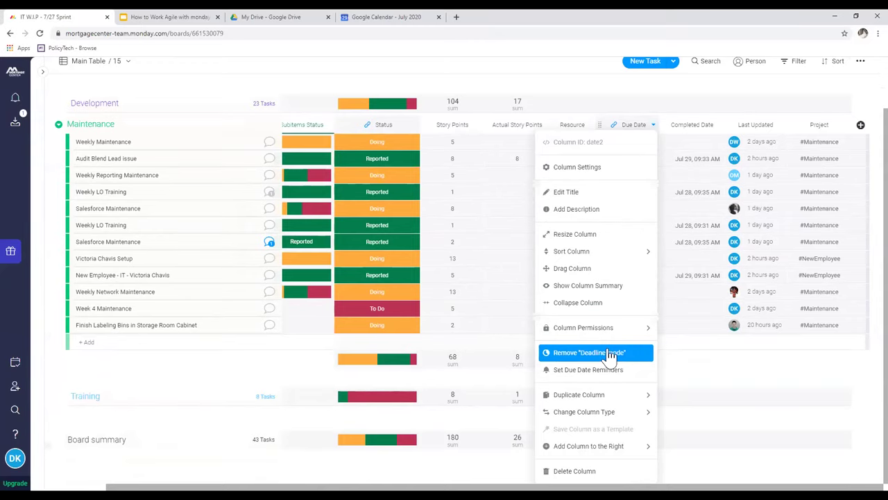
scroll(575, 71, "up", 1)
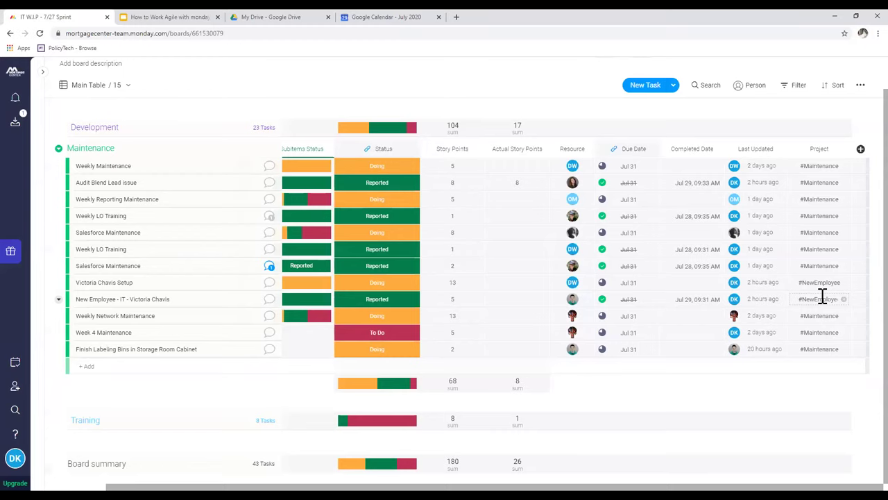
scroll(574, 243, "up", 1)
Review the list of views available for the sprint board and stay on the Main Table.
mouse_move(572, 240)
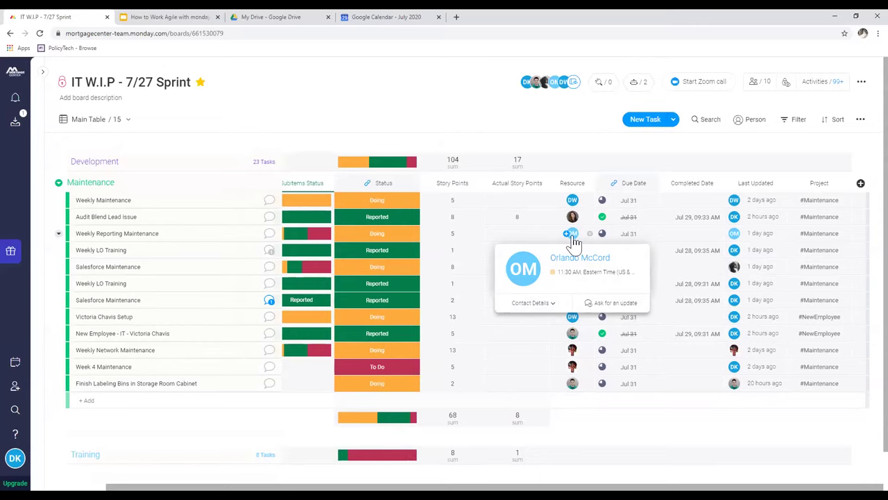
left_click(127, 125)
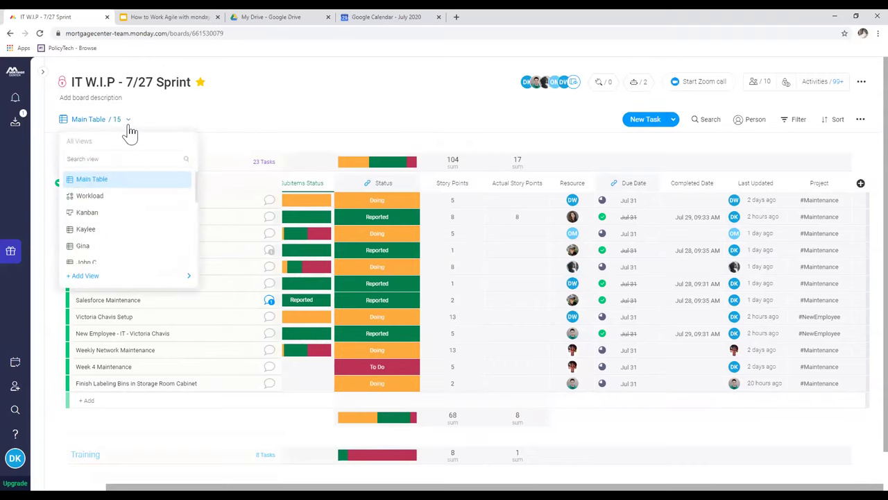
left_click(248, 135)
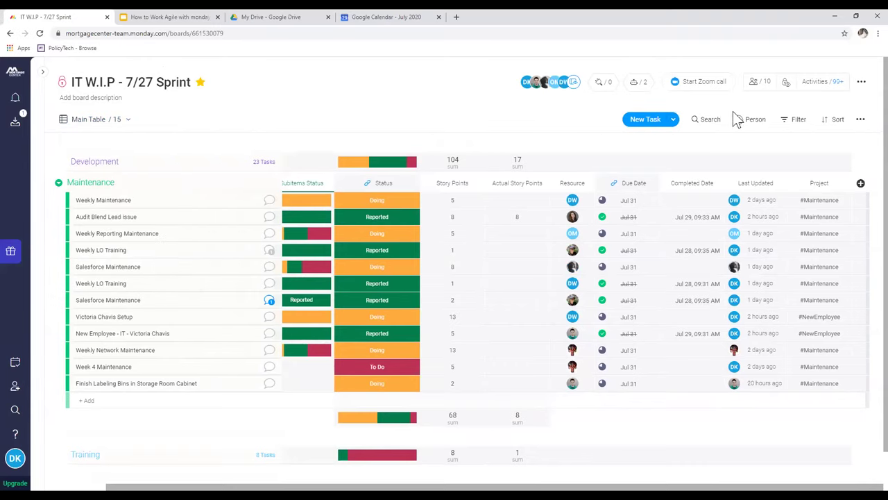
Filter the board to items with Reported status that are assigned to one team member in the Resource column.
left_click(785, 129)
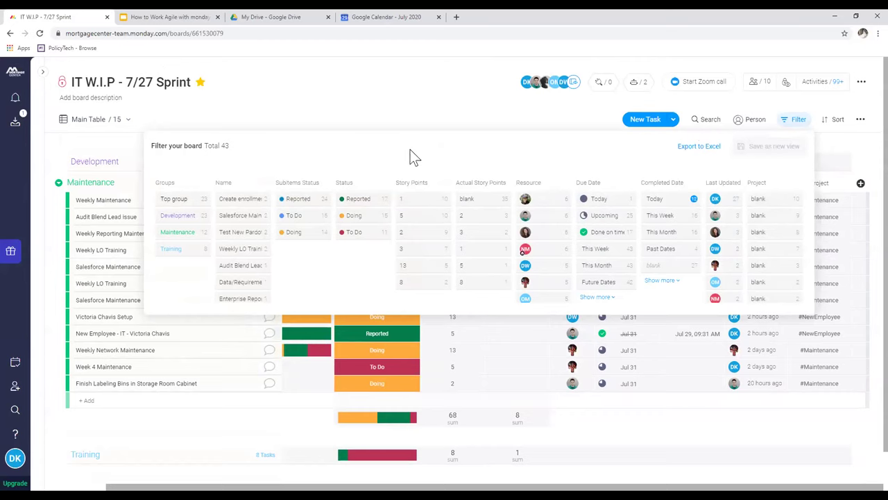
left_click(371, 201)
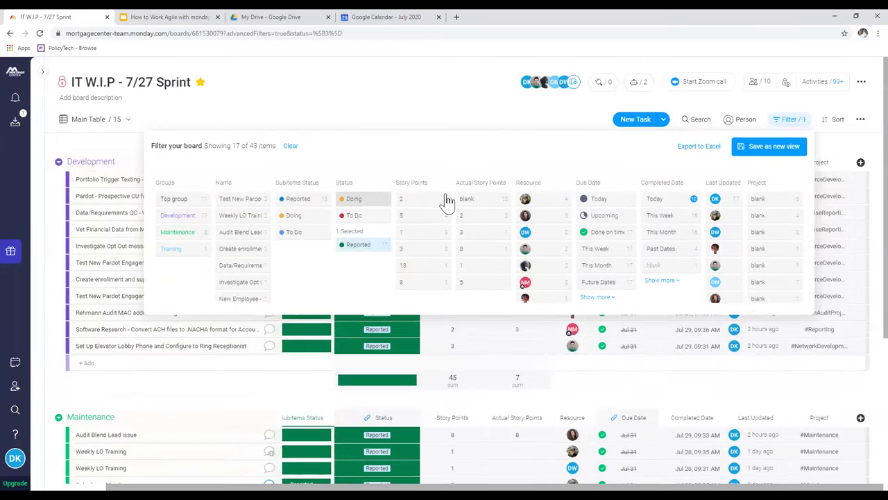
left_click(554, 224)
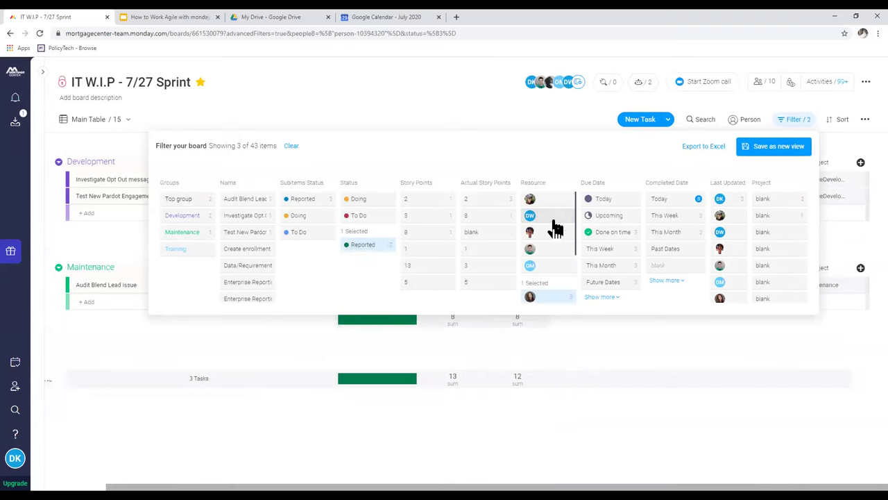
left_click(505, 114)
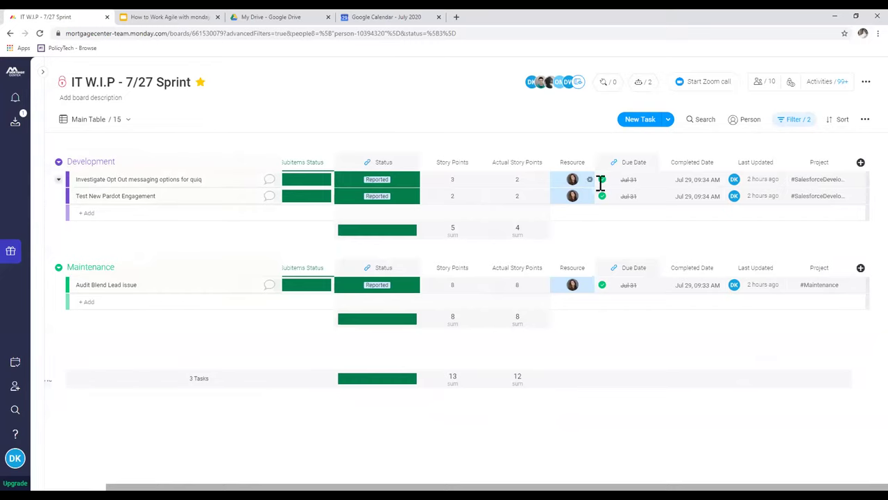
Save the Reported status and resource filter as a new board view named Webinar.
left_click(795, 121)
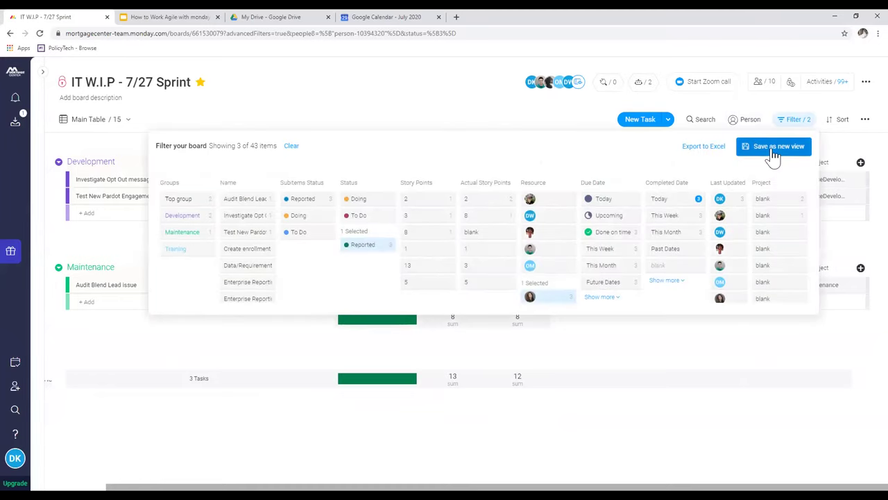
left_click(774, 147)
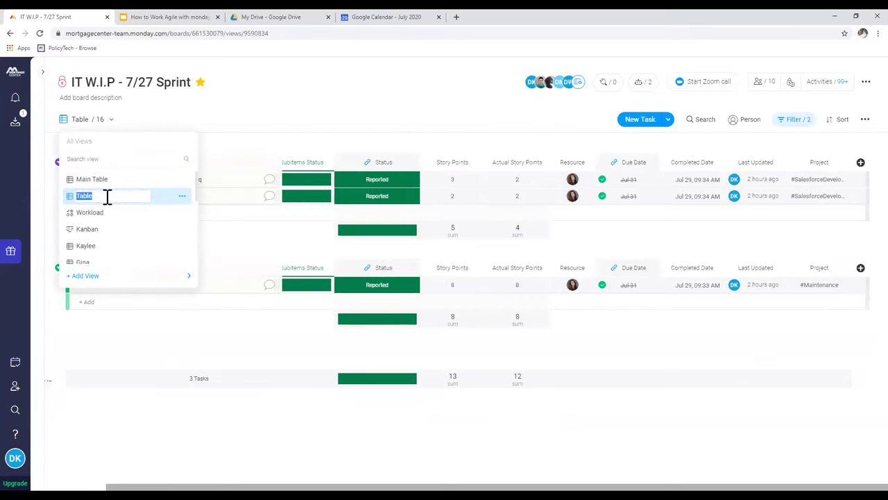
key("BackSpace")
type("Webinar")
left_click(115, 307)
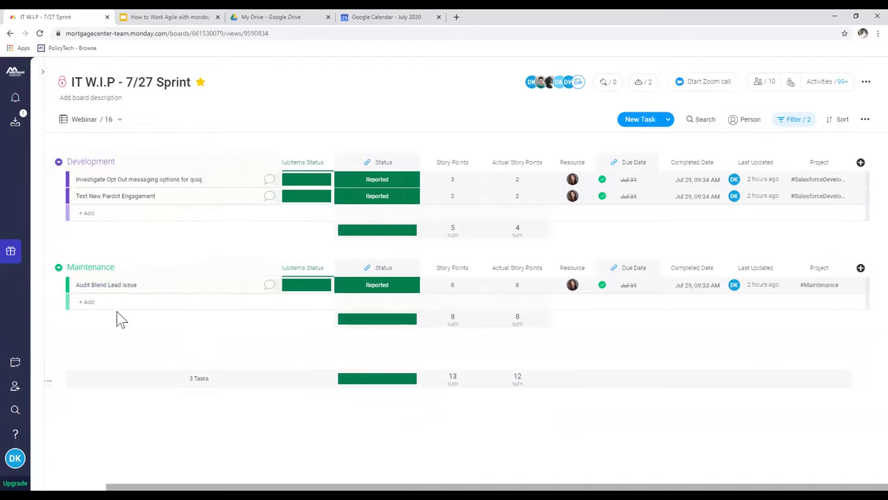
Review the list of saved views while staying on the Webinar view.
left_click(116, 121)
scroll(107, 202, "down", 2)
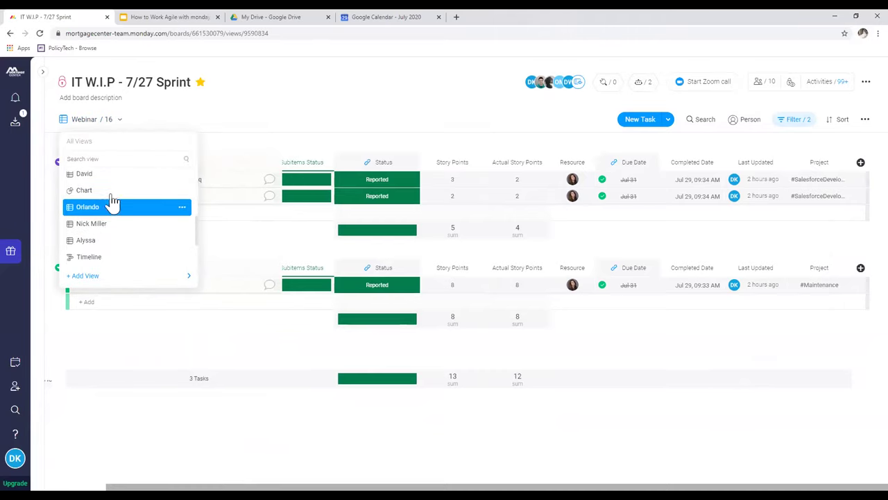
scroll(109, 243, "up", 3)
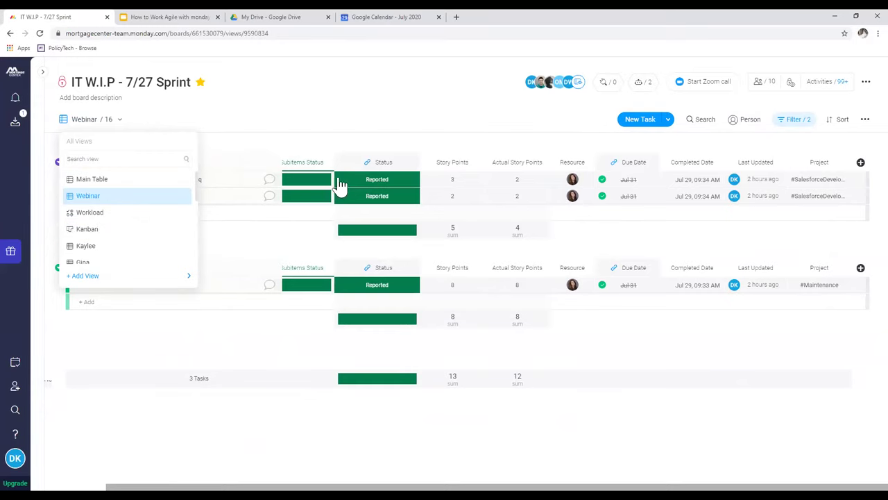
left_click(439, 99)
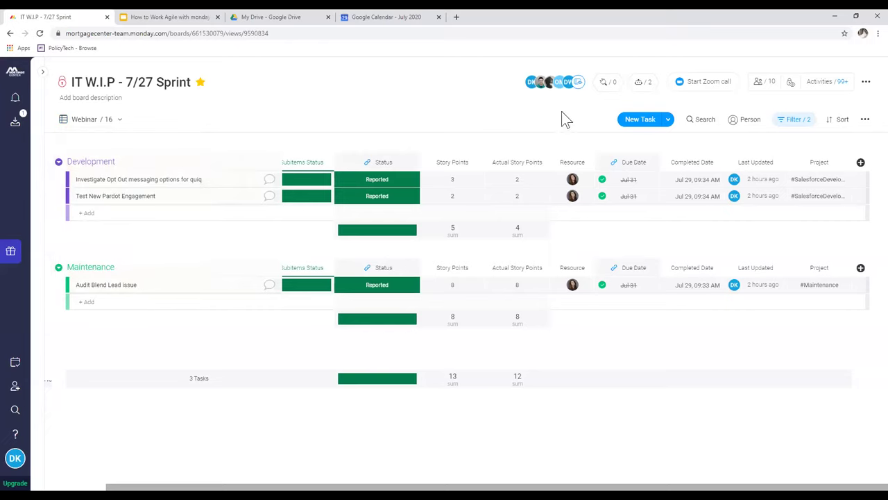
Clear all filters on the Webinar view, leaving the board description empty.
left_click(783, 128)
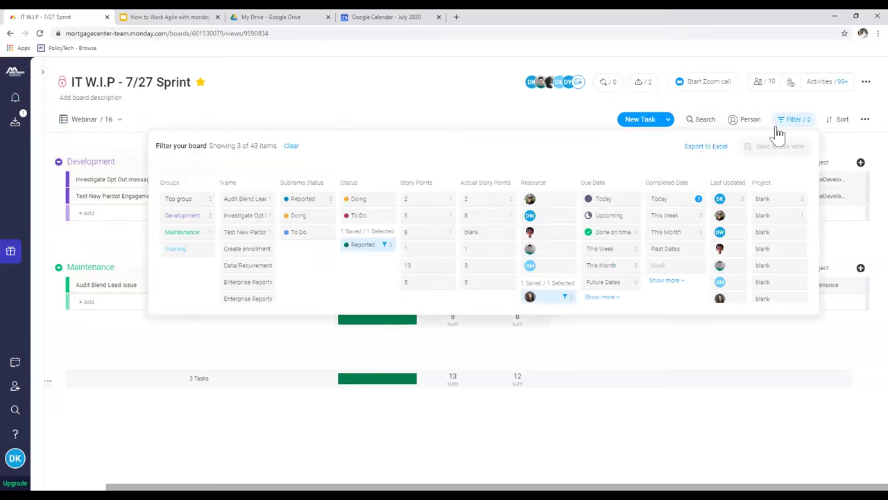
left_click(291, 147)
left_click(369, 99)
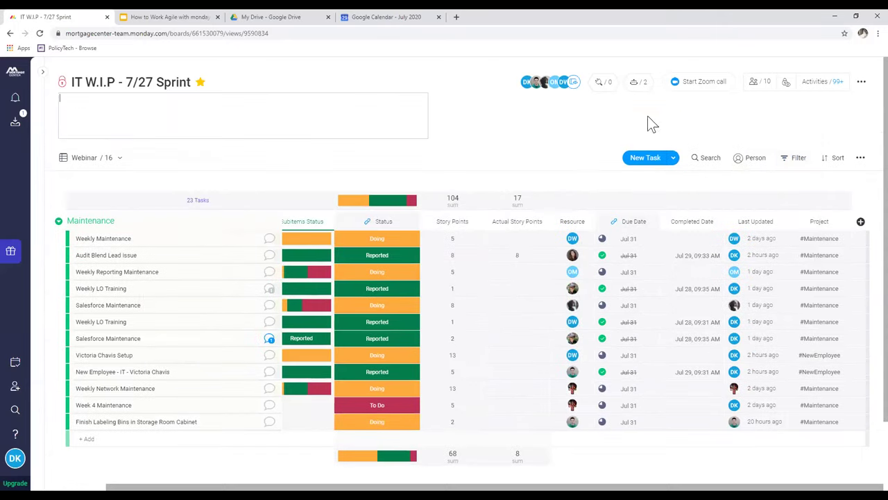
left_click(504, 181)
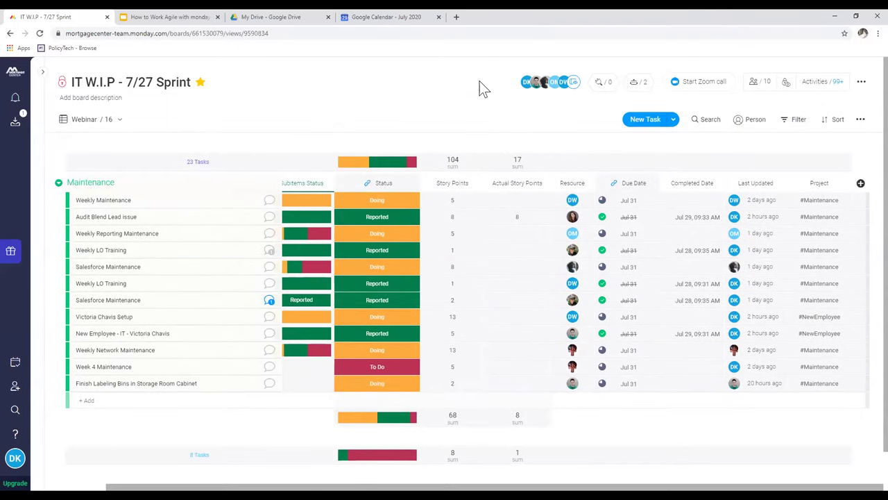
Check the status labels offered for the first Weekly Maintenance item without changing its status.
left_click(366, 207)
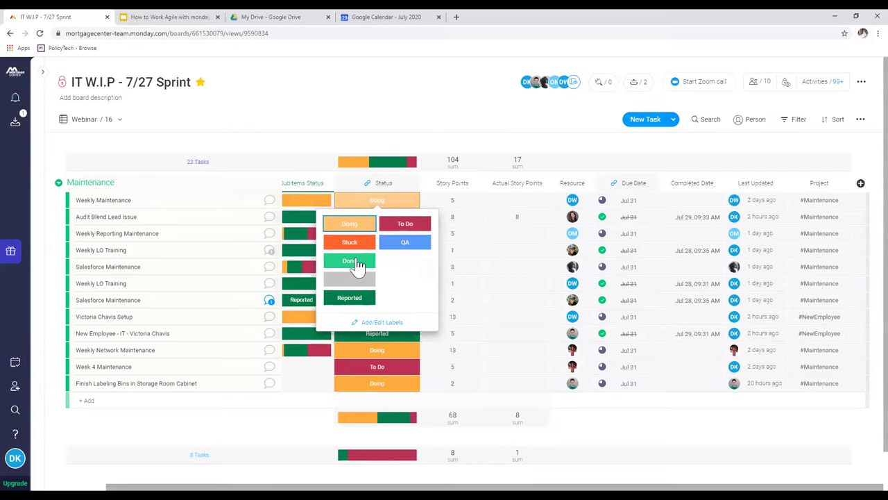
left_click(419, 116)
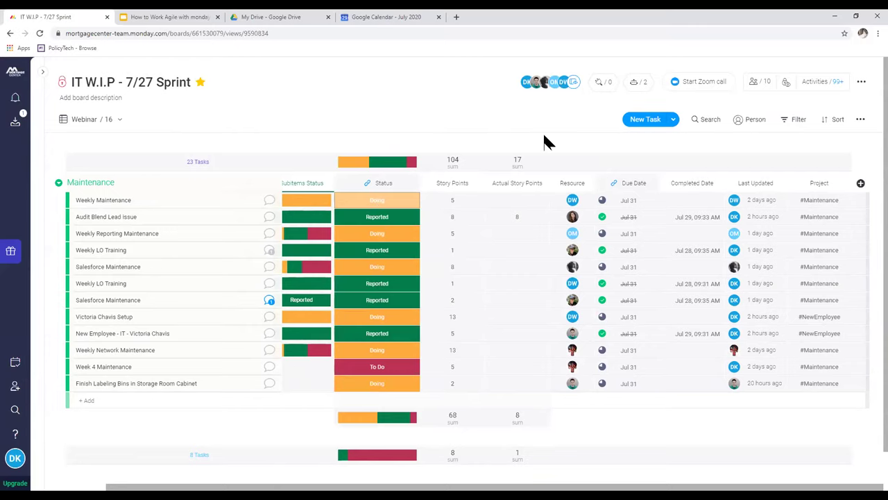
Switch to the Kanban view and look over the status lanes of the Development, Maintenance and Training groups.
left_click(81, 121)
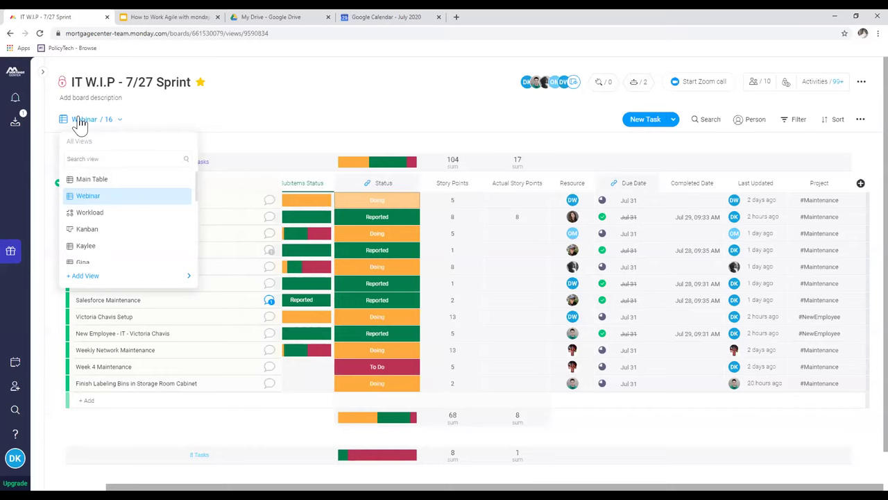
scroll(116, 198, "down", 3)
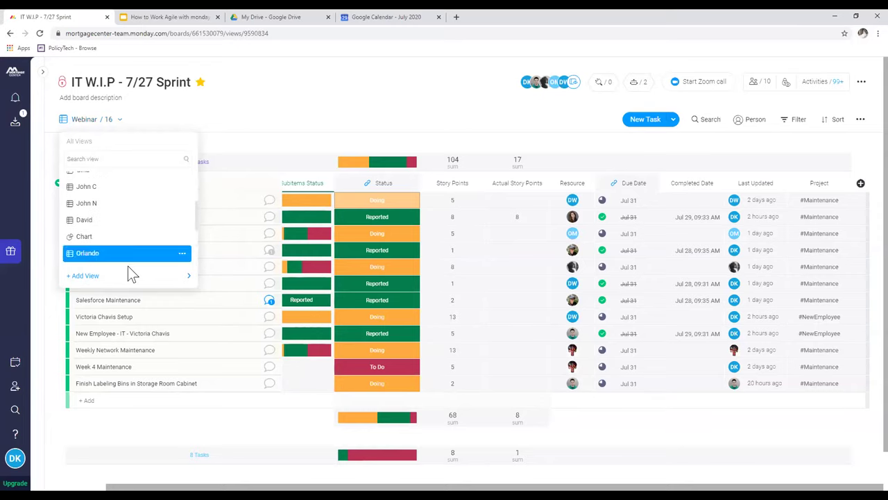
scroll(129, 268, "up", 3)
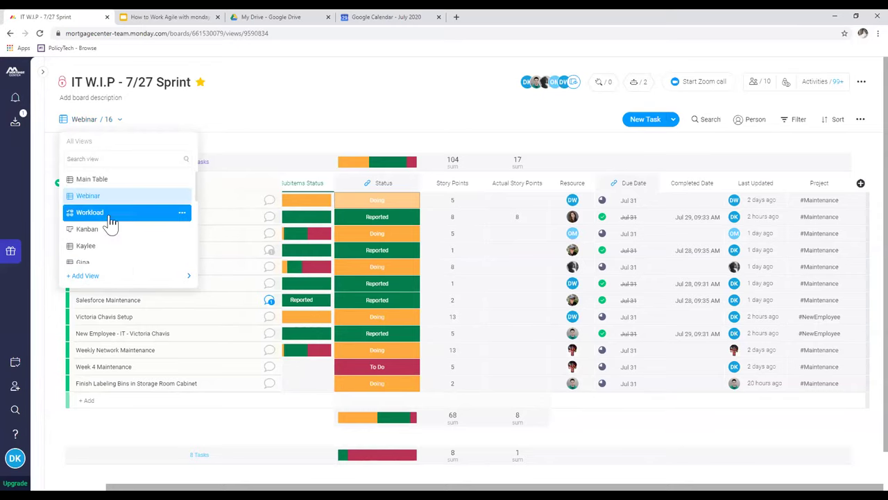
left_click(109, 235)
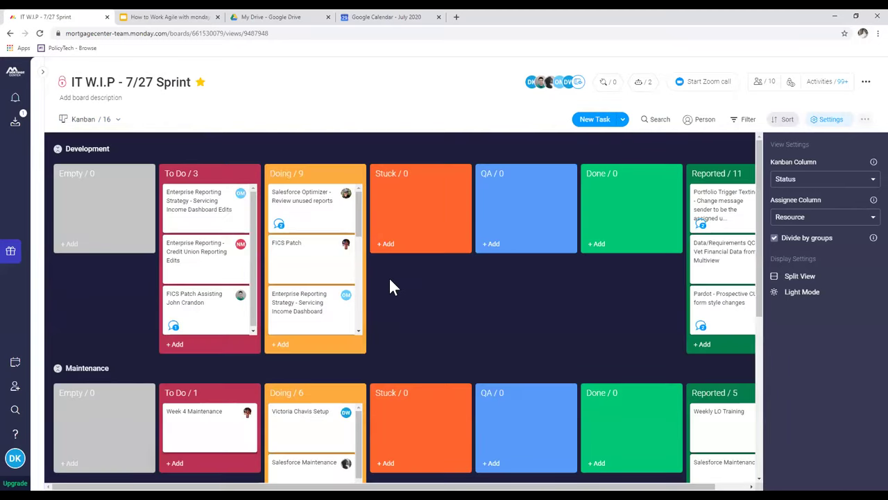
scroll(389, 287, "down", 1)
scroll(390, 282, "down", 3)
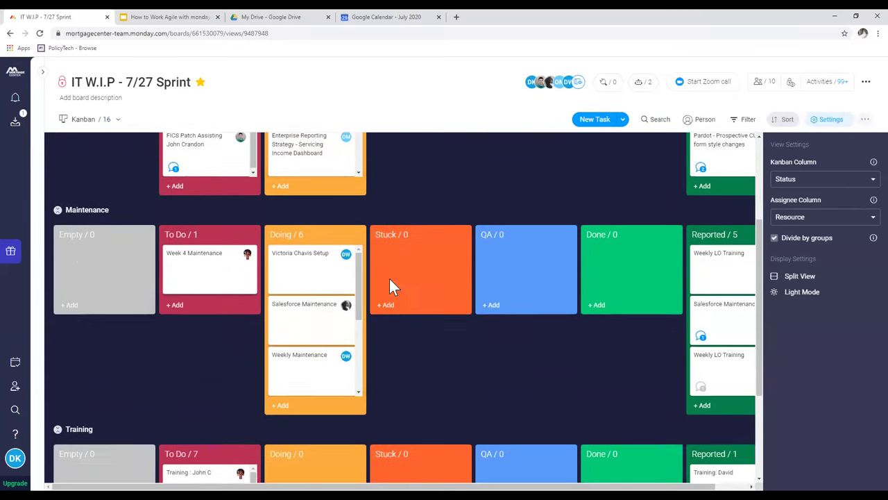
scroll(390, 286, "down", 1)
scroll(390, 284, "up", 4)
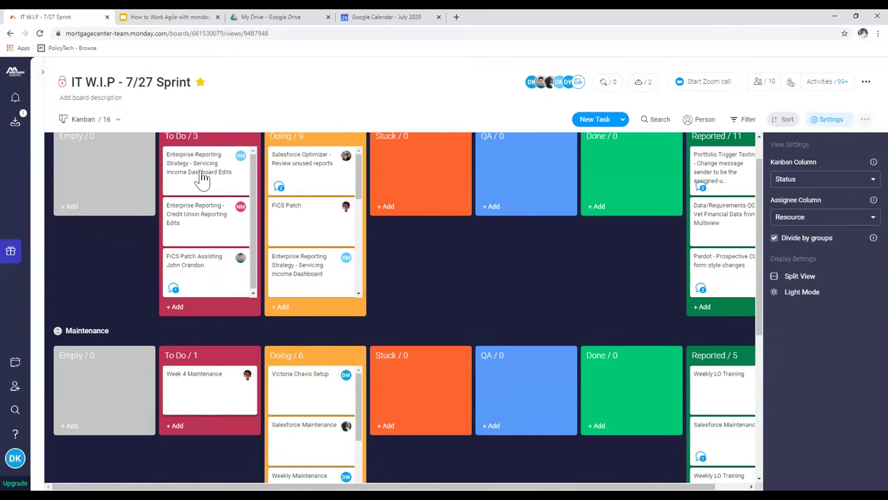
mouse_move(217, 177)
left_mouse_down()
mouse_move(445, 168)
mouse_move(202, 181)
mouse_move(214, 188)
left_mouse_up()
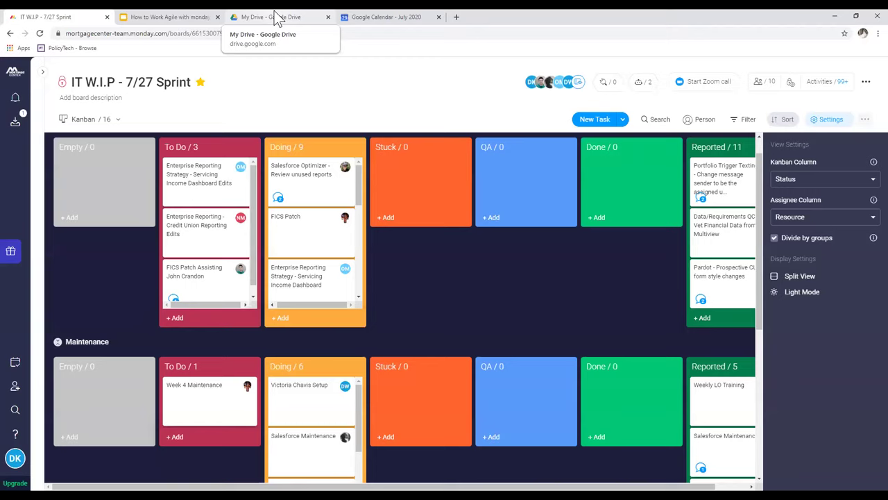
Switch to the Workload view and examine its effort and weekly capacity settings.
left_click(114, 126)
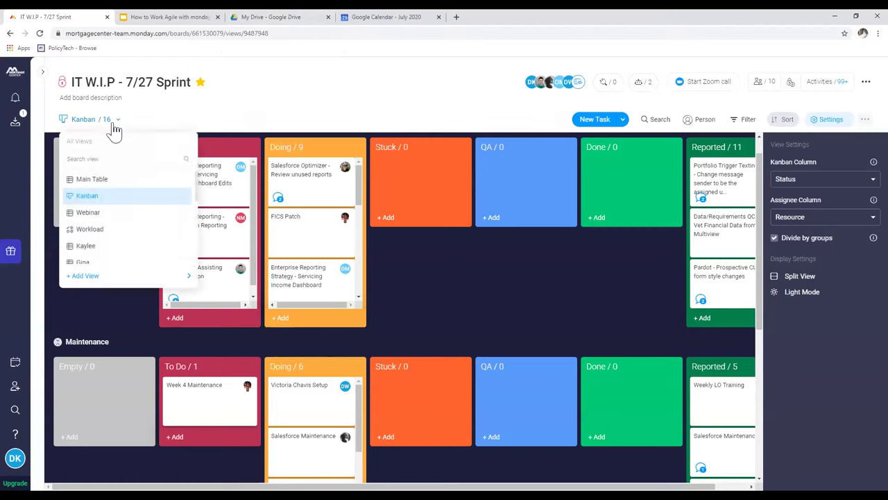
left_click(99, 232)
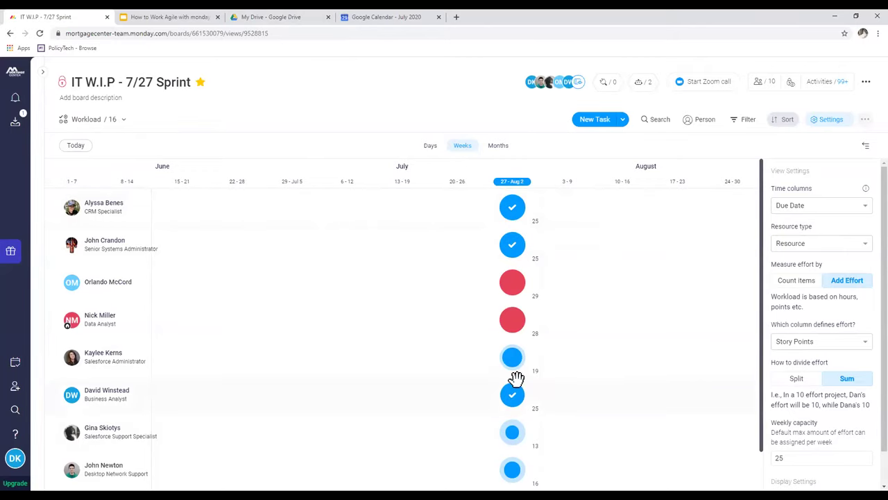
scroll(515, 385, "down", 1)
scroll(517, 423, "up", 1)
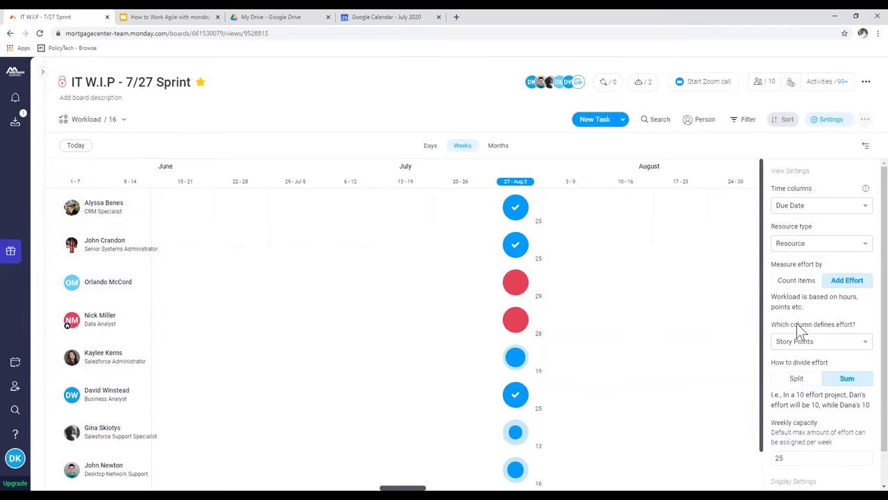
scroll(795, 416, "down", 1)
left_click(794, 420)
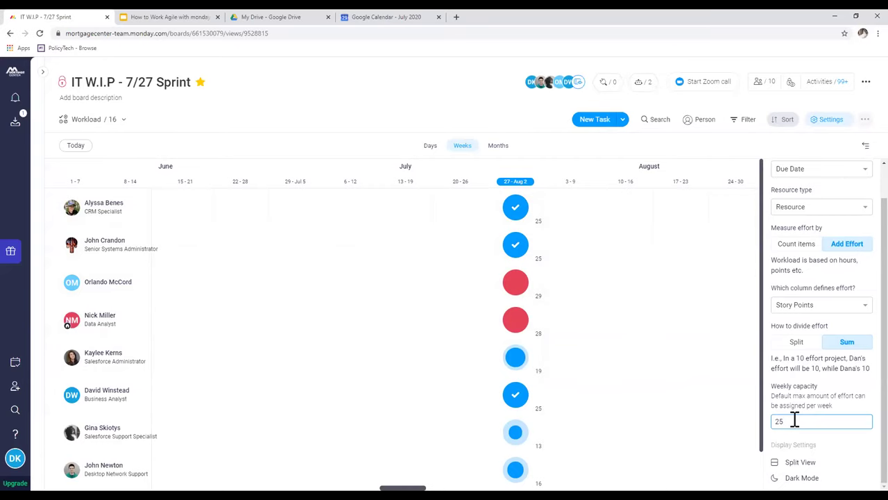
Inspect the task breakdowns behind several team members' workload for the week of July 27 to August 2.
mouse_move(519, 207)
mouse_move(515, 359)
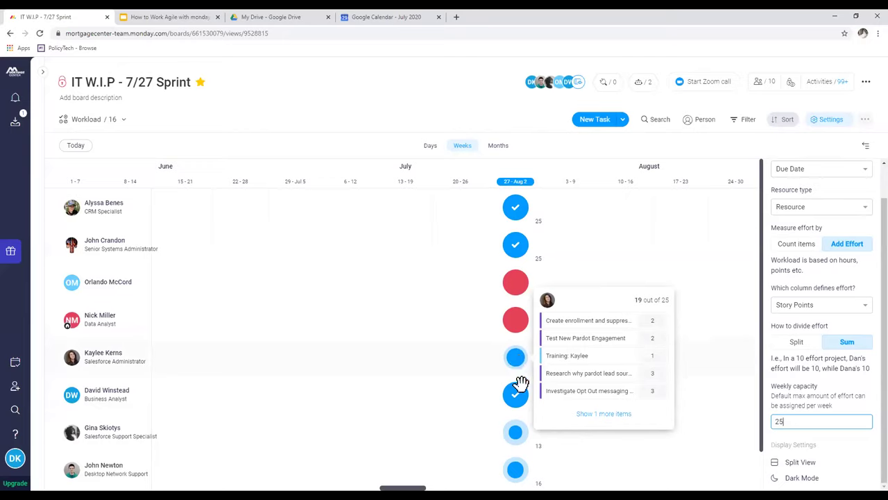
mouse_move(518, 316)
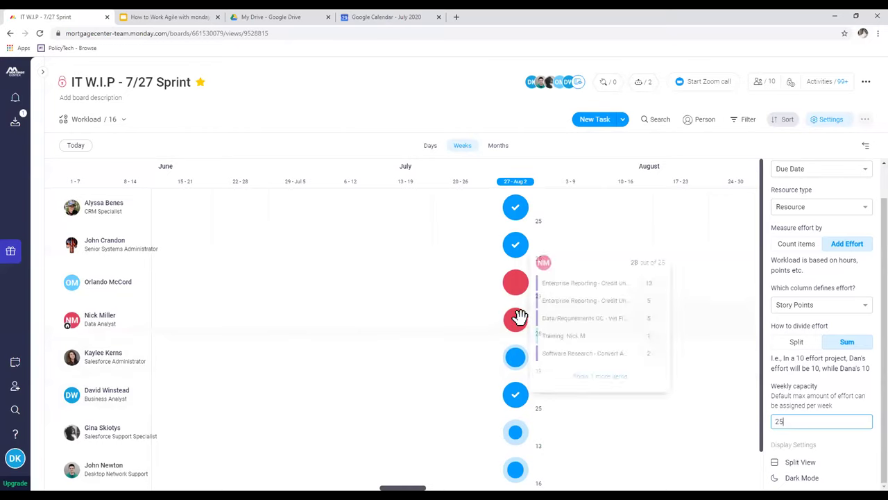
left_click(427, 93)
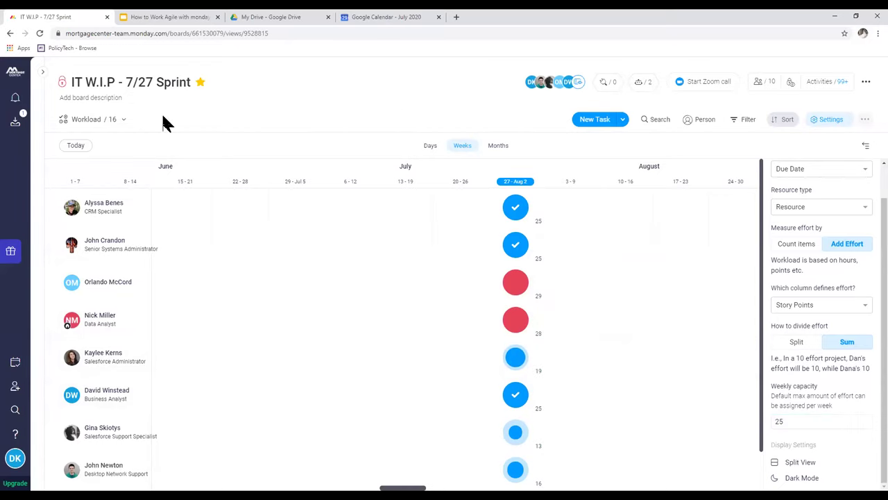
Review the saved views and the view types that can be added, and return the board to the Main Table.
left_click(115, 127)
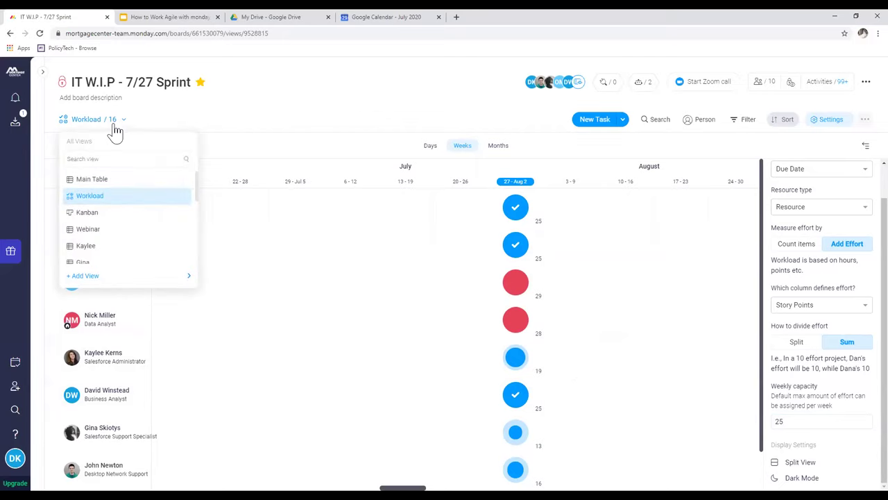
left_click(116, 215)
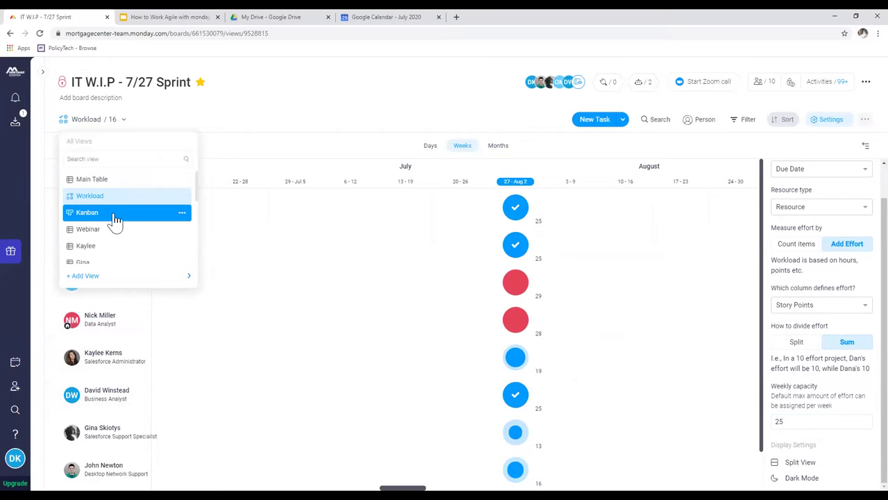
scroll(115, 226, "down", 5)
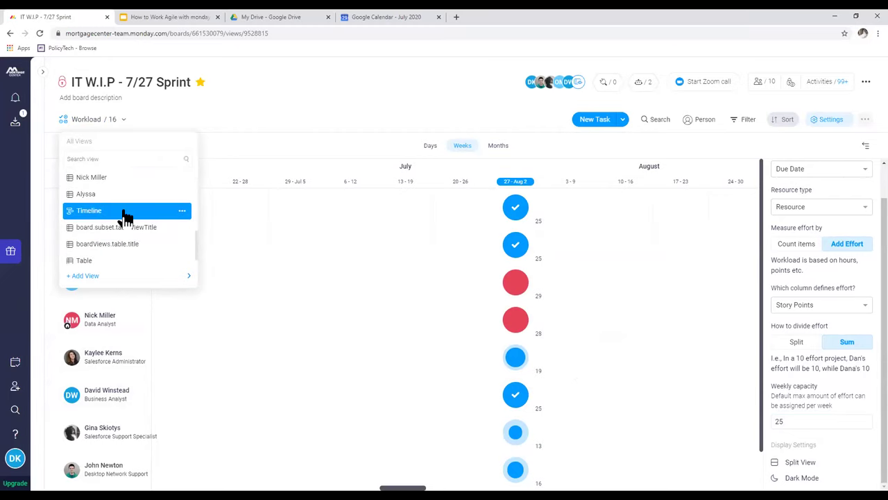
scroll(122, 242, "up", 5)
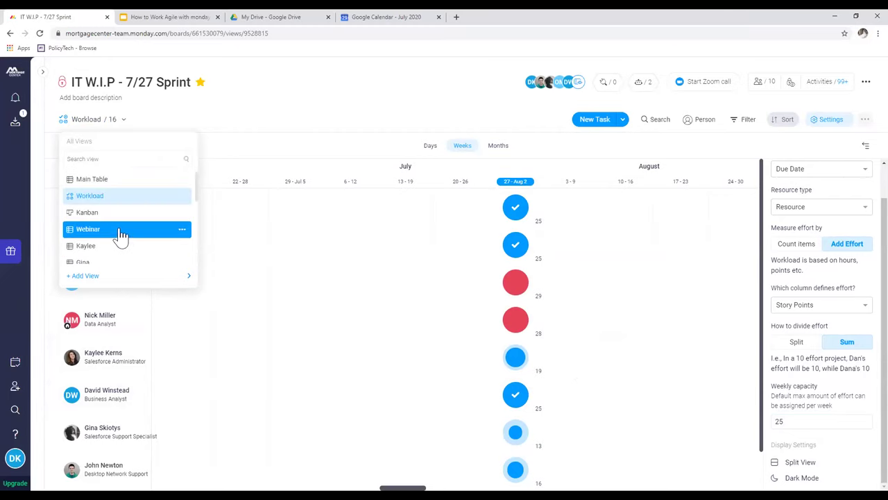
left_click(242, 104)
left_click(113, 120)
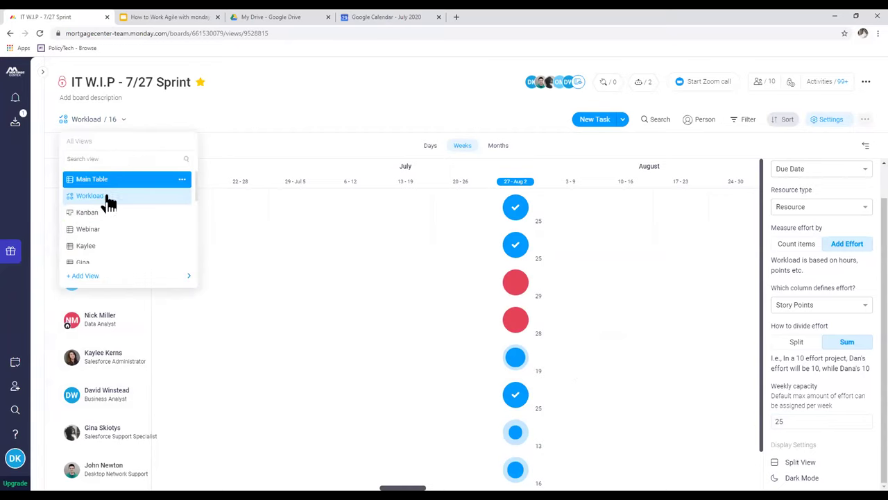
mouse_move(112, 277)
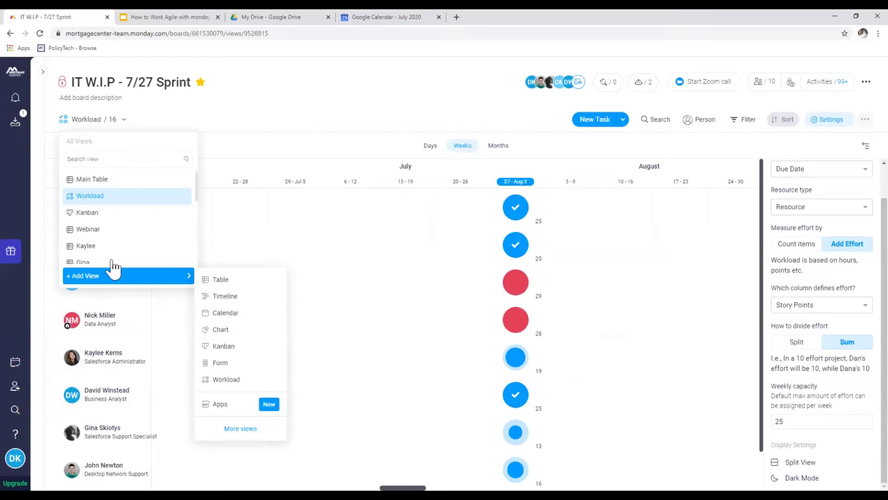
left_click(114, 181)
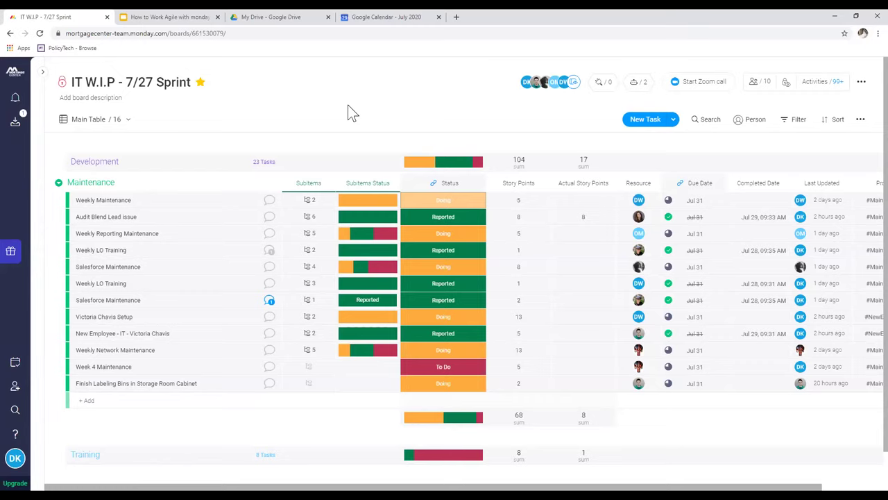
Open the Sprint Retrospective Items board from the favorites and collapse its Take a Look at and What Went Well groups.
left_click(45, 73)
left_click(93, 130)
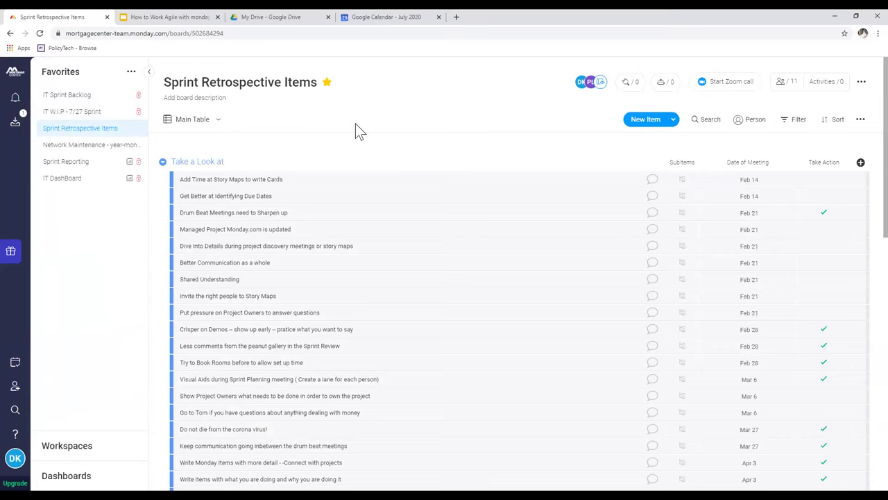
left_click(160, 163)
left_click(197, 183)
scroll(159, 153, "down", 1)
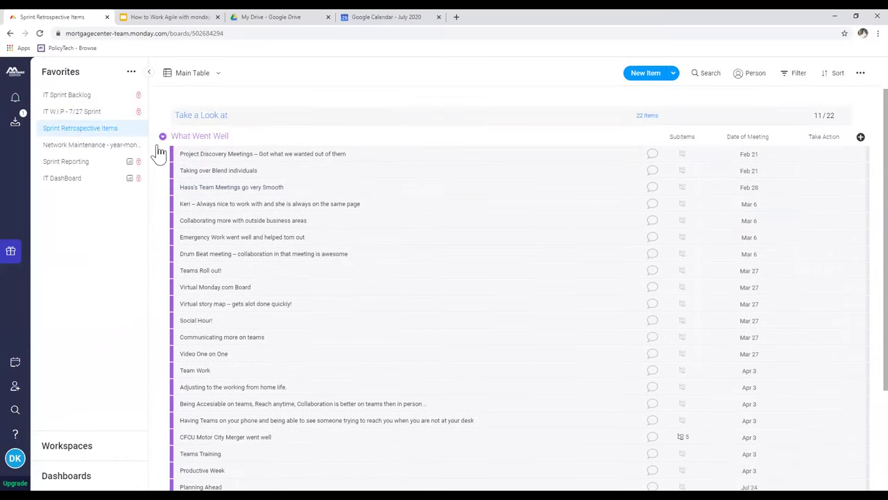
left_click(161, 137)
left_click(187, 154)
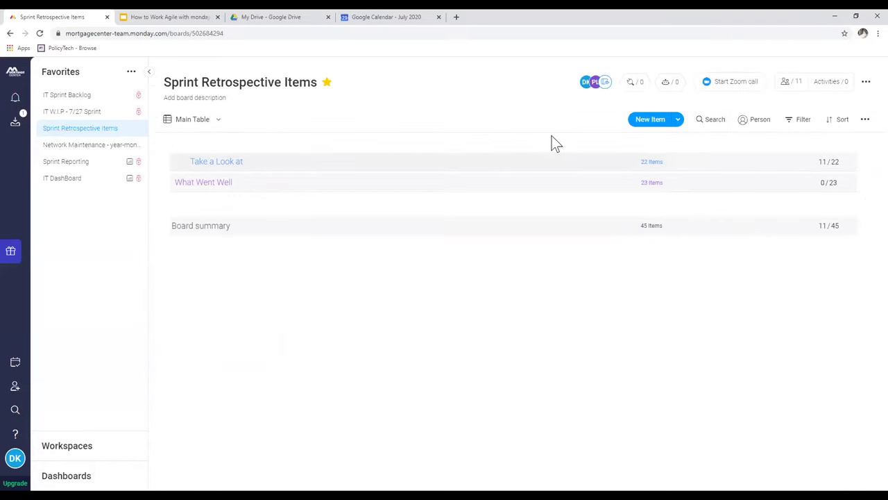
Expand the What Went Well group and examine its Date of Meeting and Take Action columns.
left_click(185, 184)
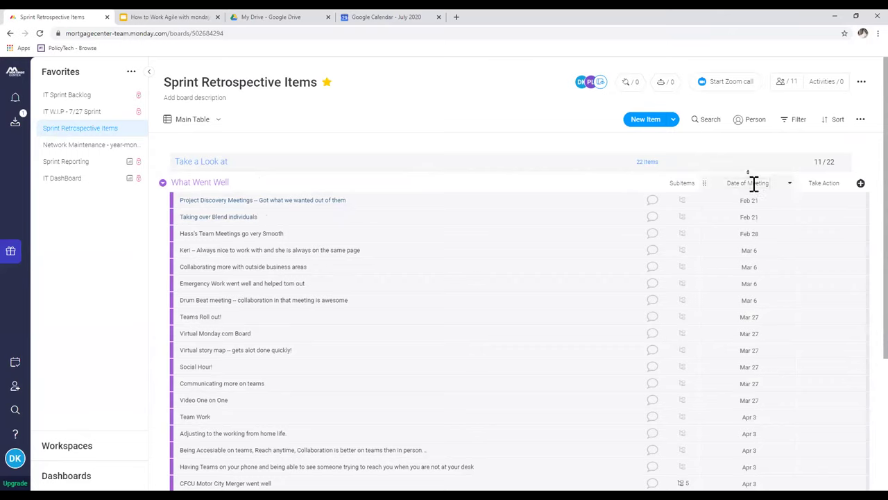
left_click_drag(821, 186, 426, 166)
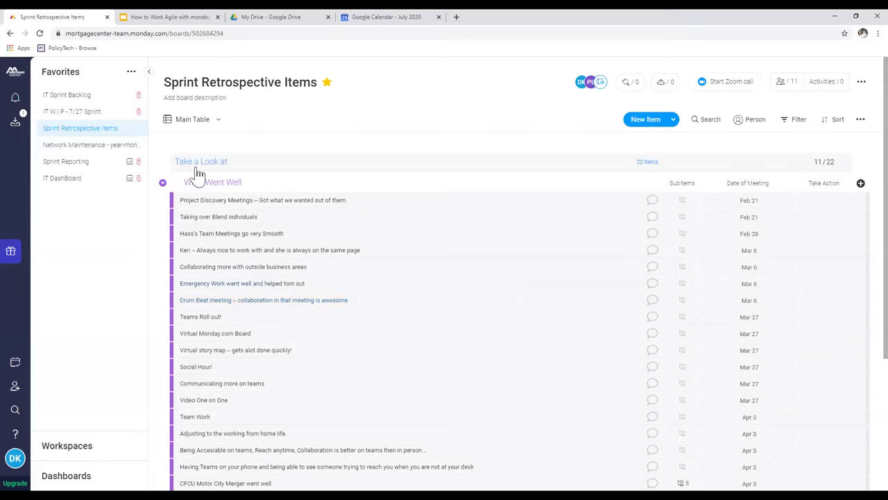
Open the Network Maintenance board from the favorites, look over the list of workspaces with Project Management collapsed, and return to the favorites.
left_click(84, 145)
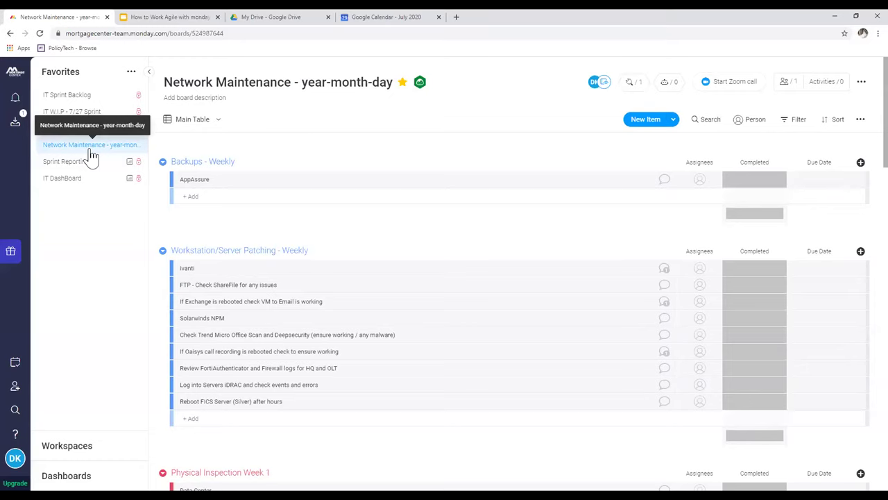
left_click(84, 448)
scroll(110, 244, "up", 10)
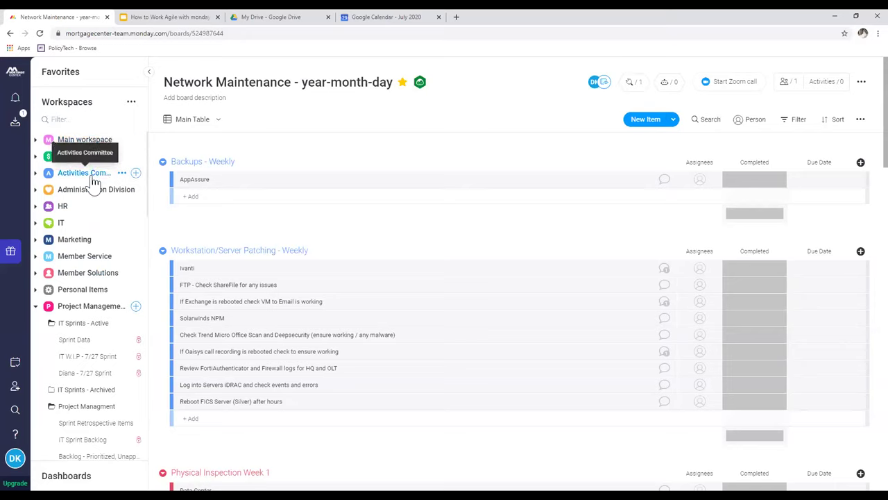
left_click(52, 309)
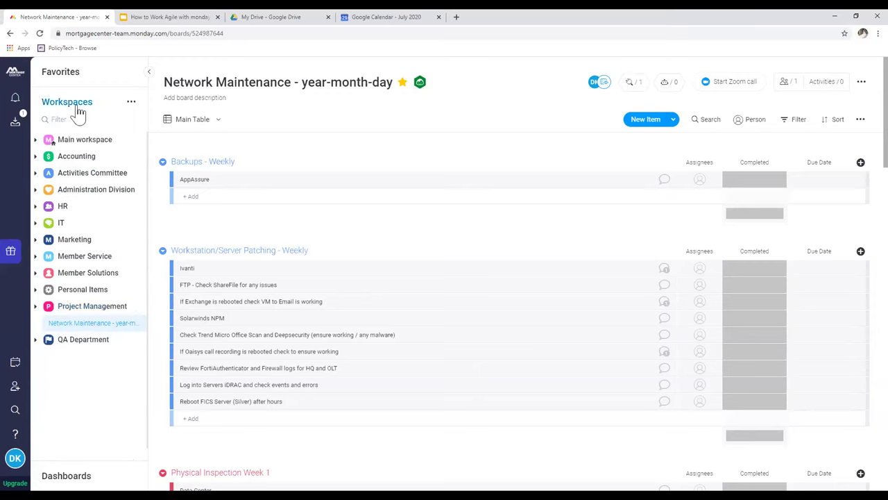
left_click(76, 82)
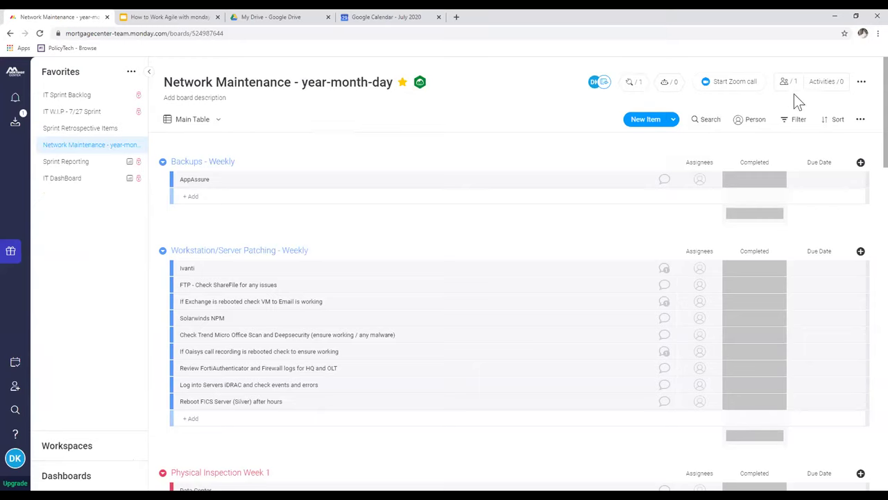
Review the Network Maintenance board's options, including the further actions for saving it as a template and duplicating it.
left_click(860, 83)
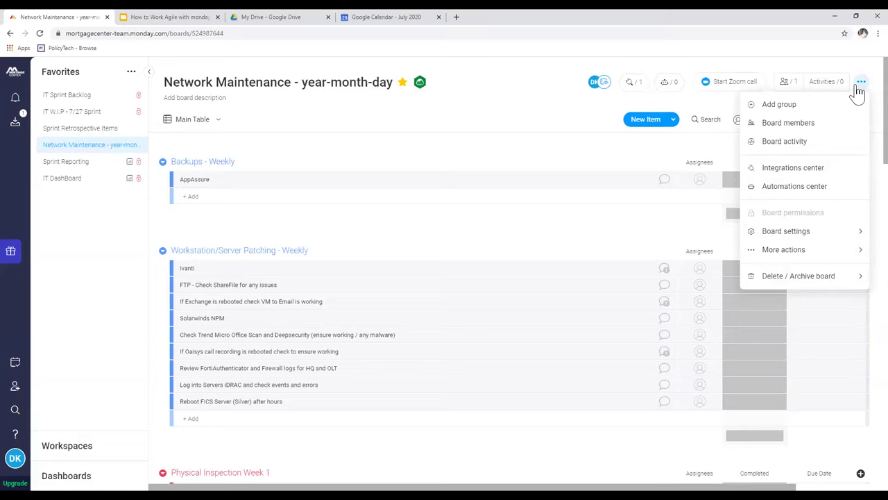
mouse_move(822, 258)
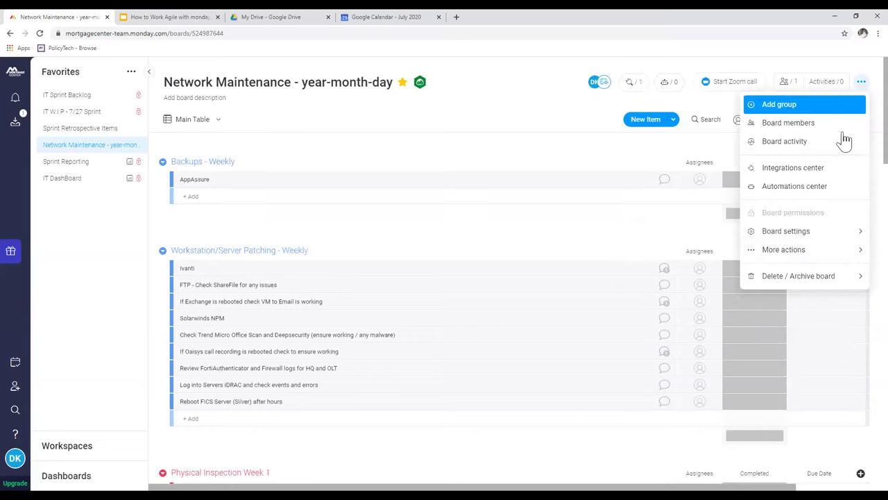
mouse_move(803, 239)
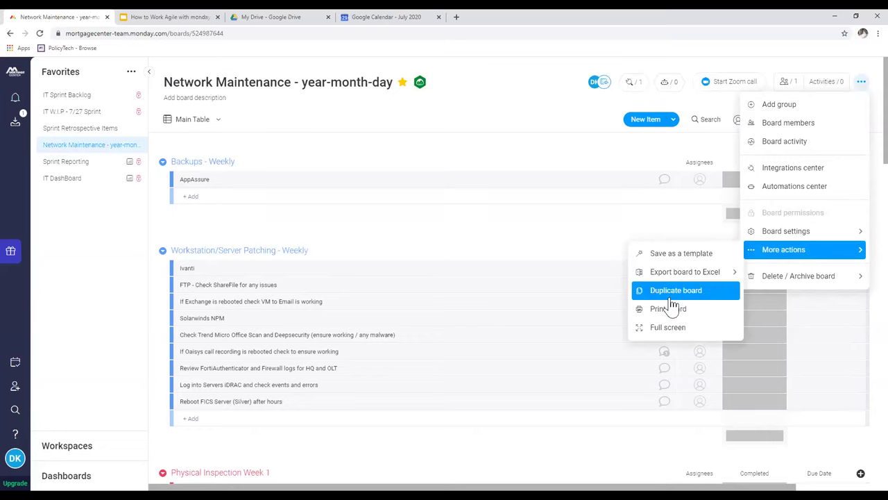
Open the Sprint Reporting dashboard for editing and set the Current Sprint widget to show only the chart in its settings.
left_click(70, 163)
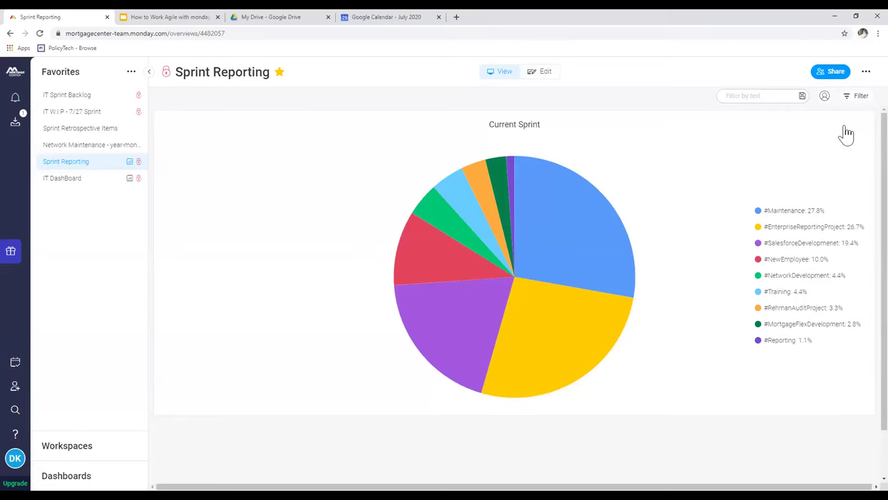
left_click(548, 73)
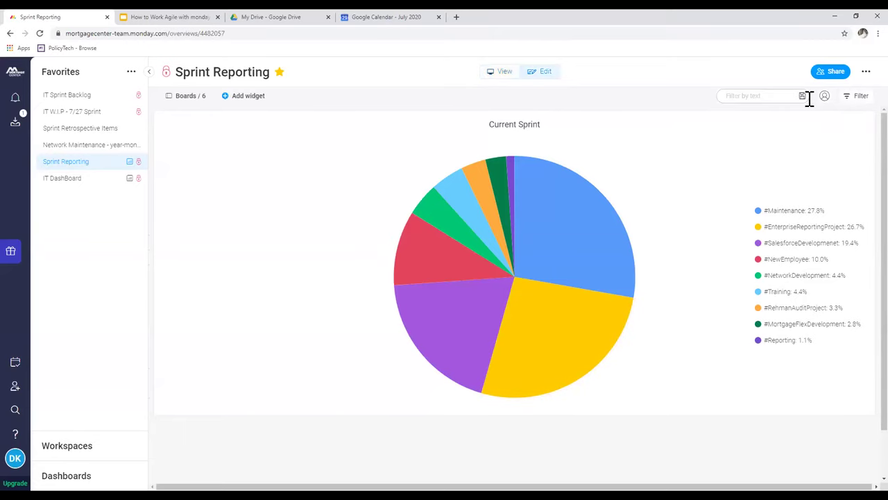
left_click(828, 120)
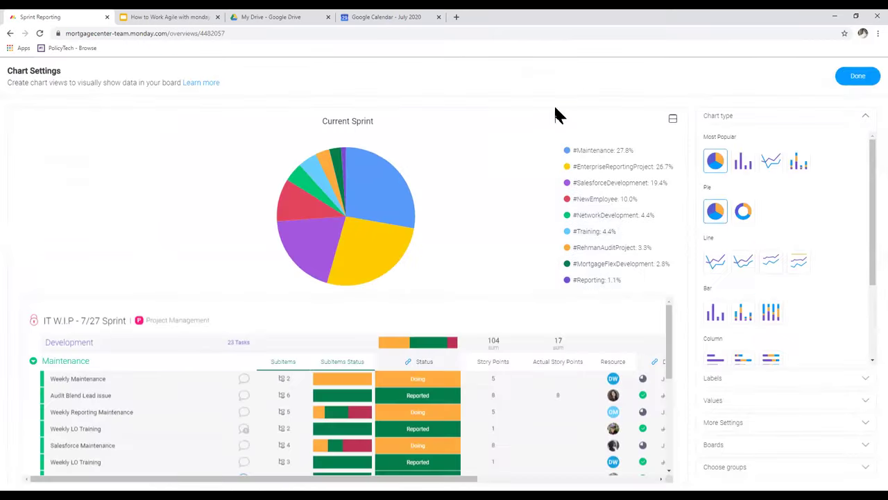
left_click(672, 118)
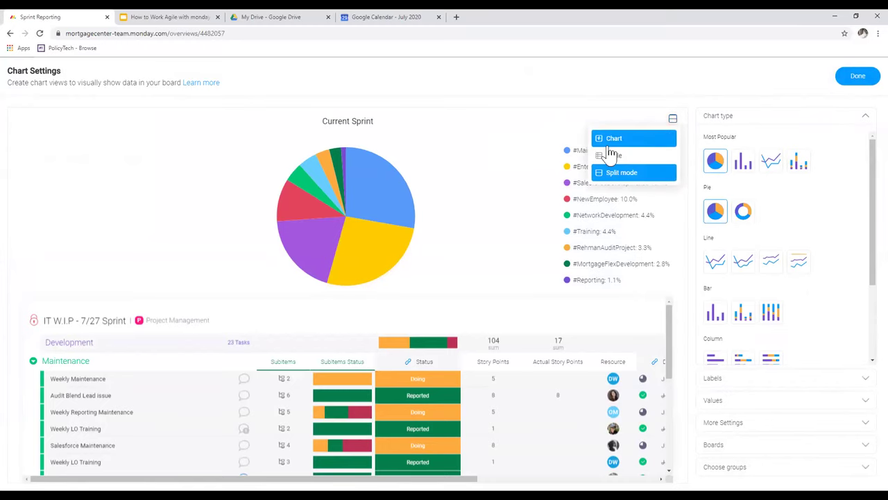
left_click(610, 146)
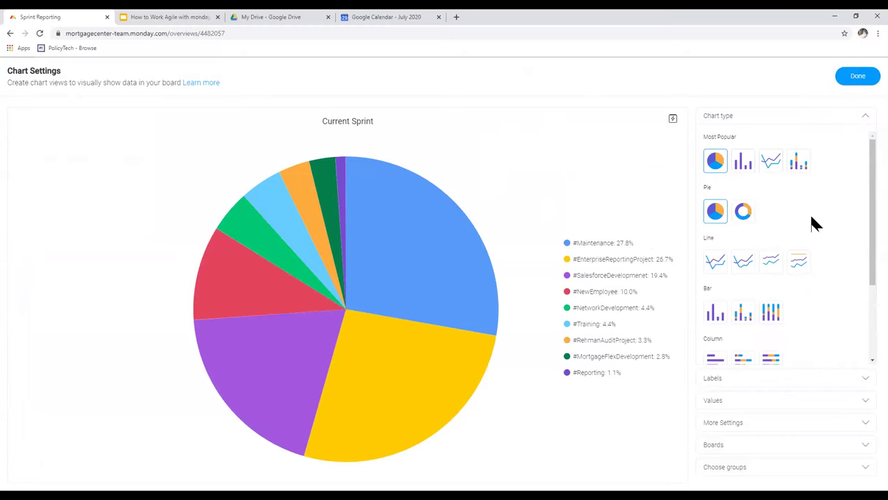
Review the Current Sprint chart's type, label, value and board settings, and close the chart settings.
scroll(795, 228, "down", 1)
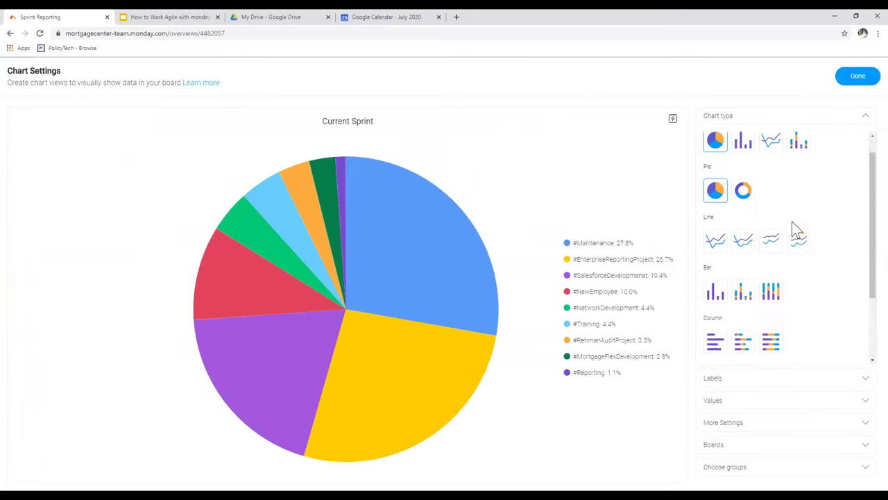
scroll(795, 227, "down", 2)
left_click(775, 381)
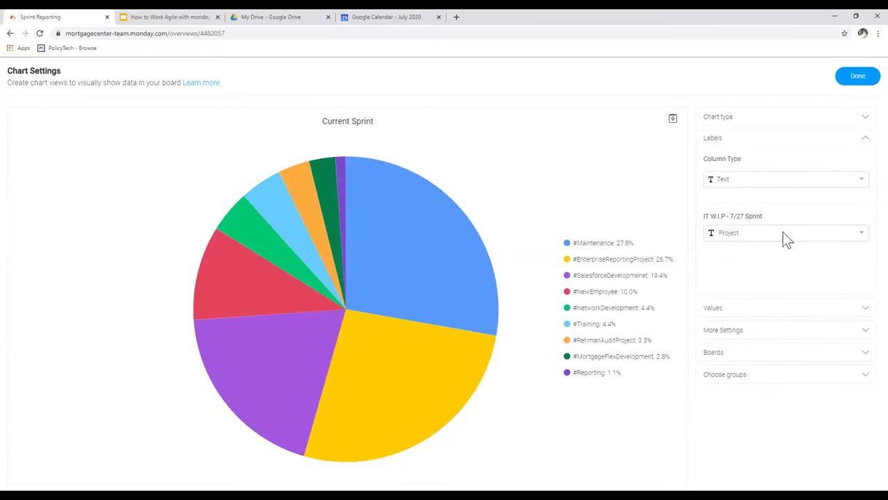
left_click(774, 309)
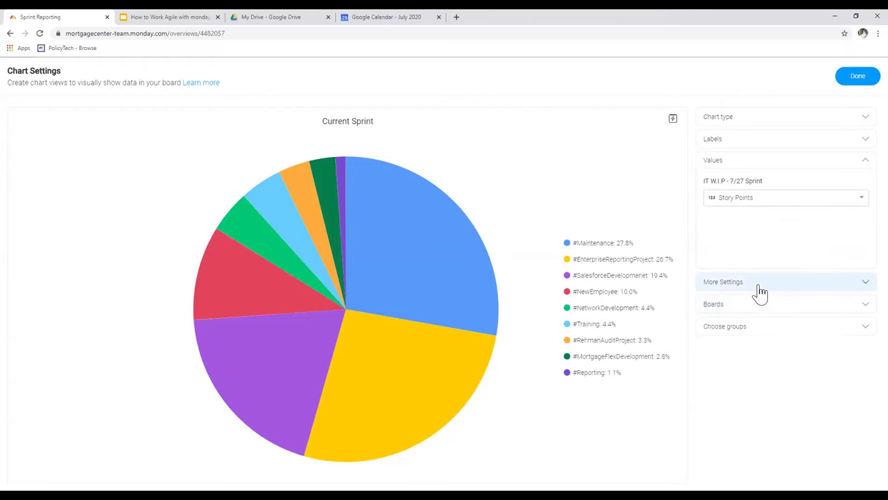
left_click(759, 309)
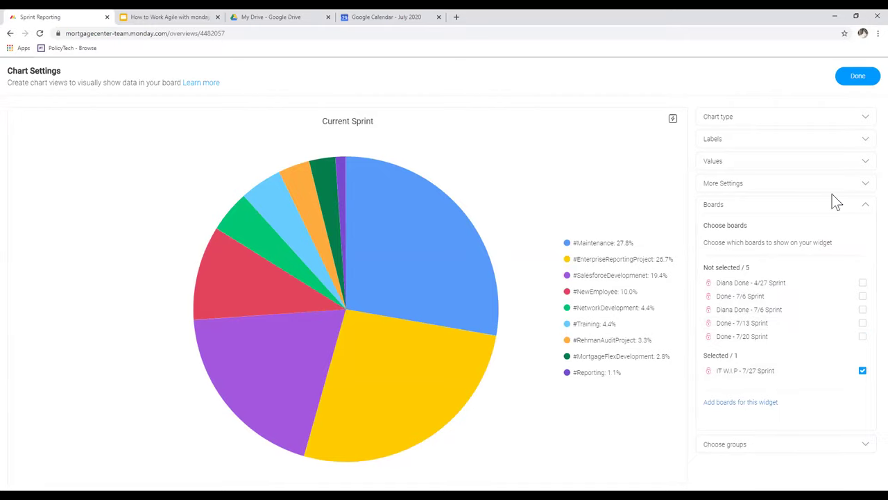
left_click(865, 206)
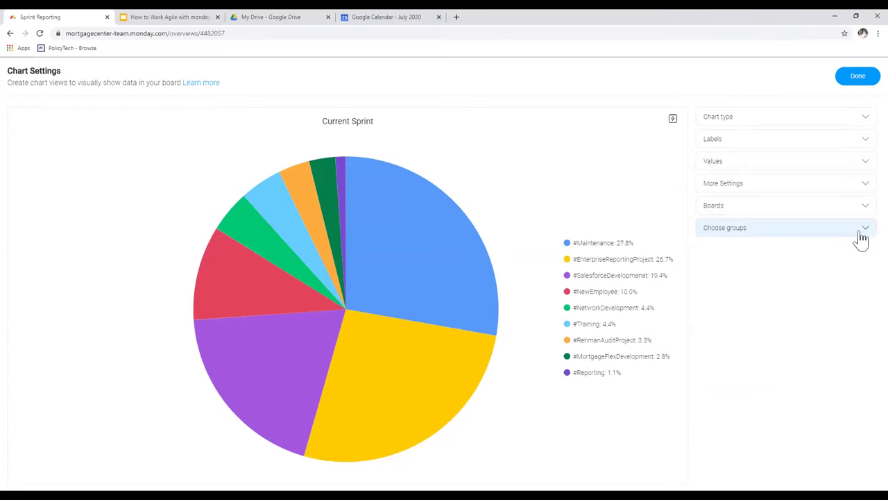
left_click(860, 79)
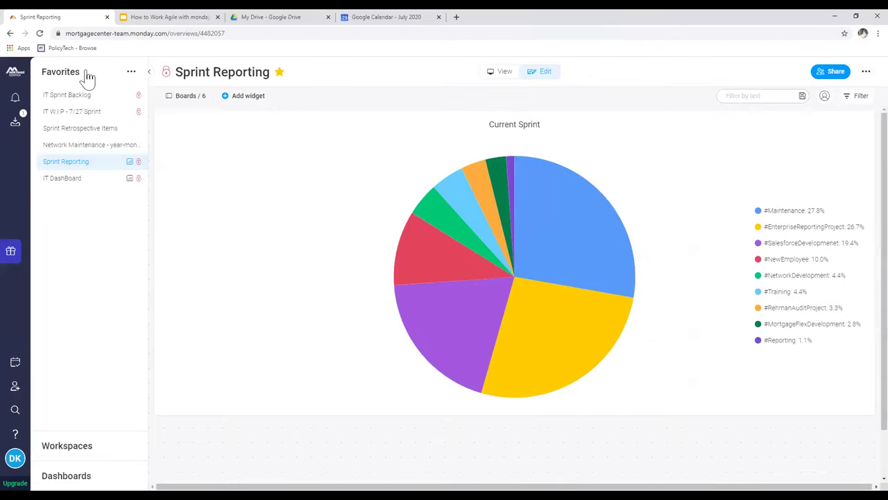
Open the IT DashBoard for editing and review the Battery Current Sprint widget's board, status column and group settings.
left_click(57, 187)
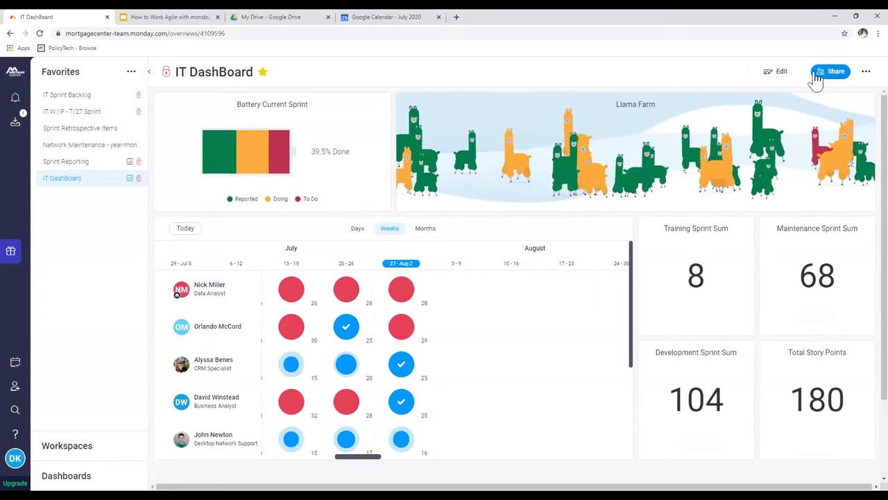
left_click(779, 72)
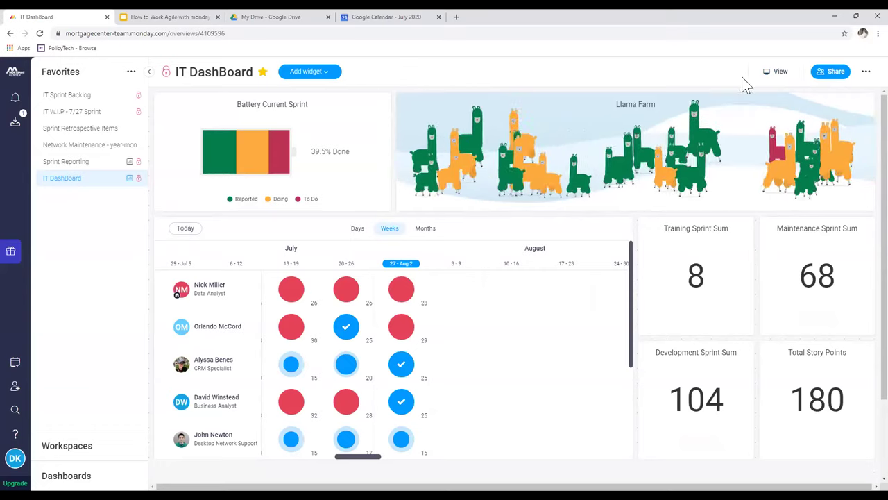
left_click(341, 103)
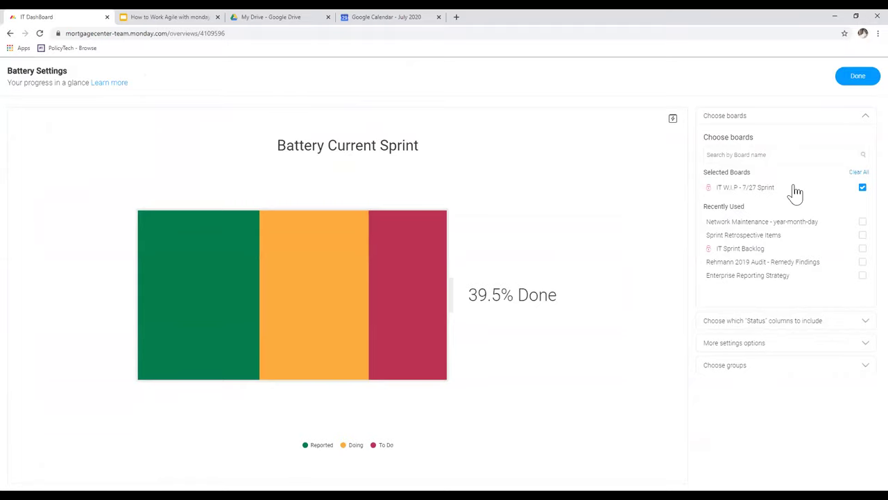
left_click(822, 322)
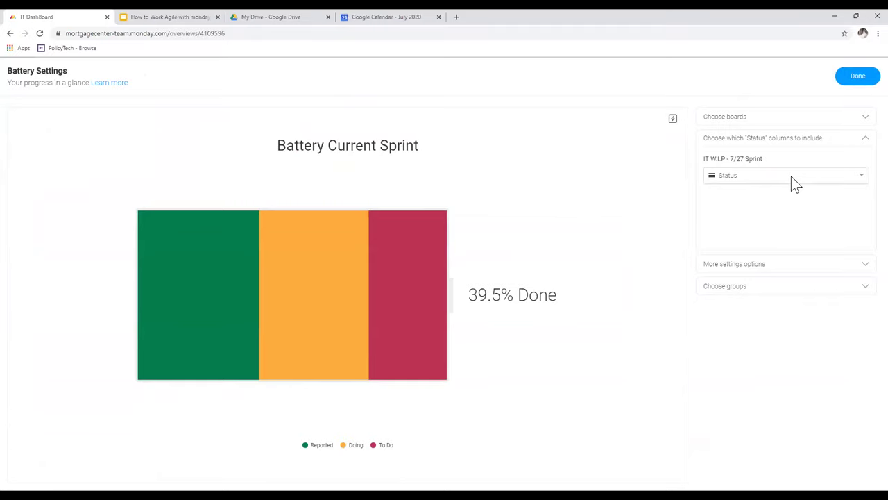
left_click(773, 286)
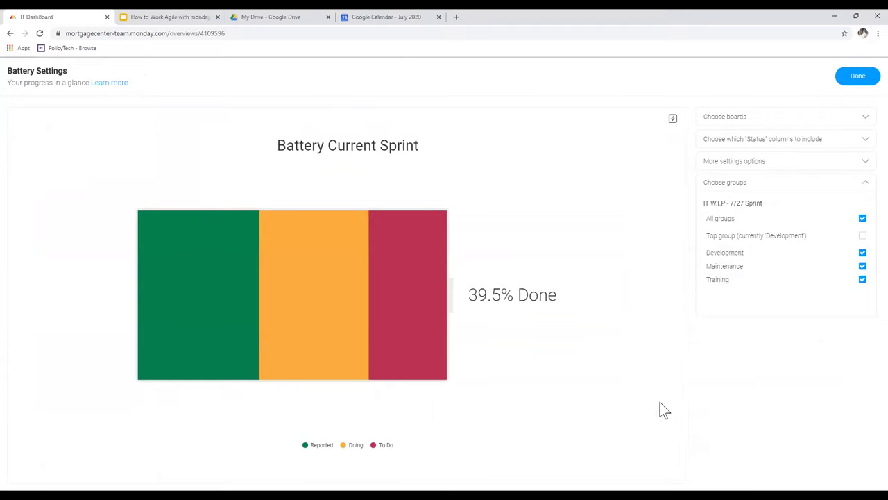
left_click(861, 76)
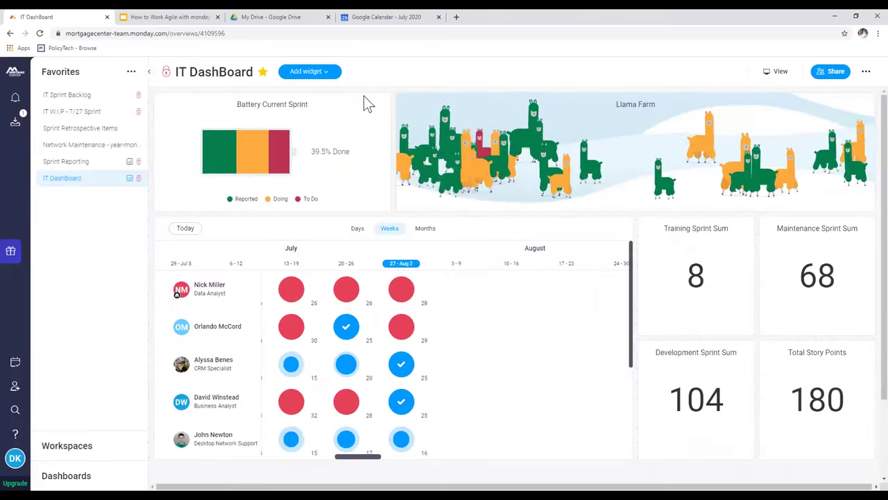
Inspect the sprint items behind the battery's To Do portion and return to the IT DashBoard.
left_click(277, 155)
mouse_move(497, 201)
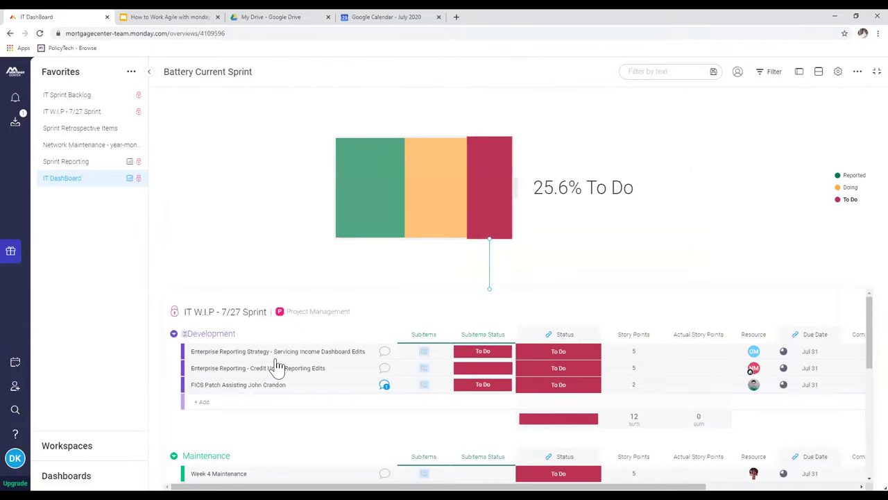
scroll(306, 431, "down", 1)
scroll(306, 437, "down", 3)
scroll(312, 470, "up", 4)
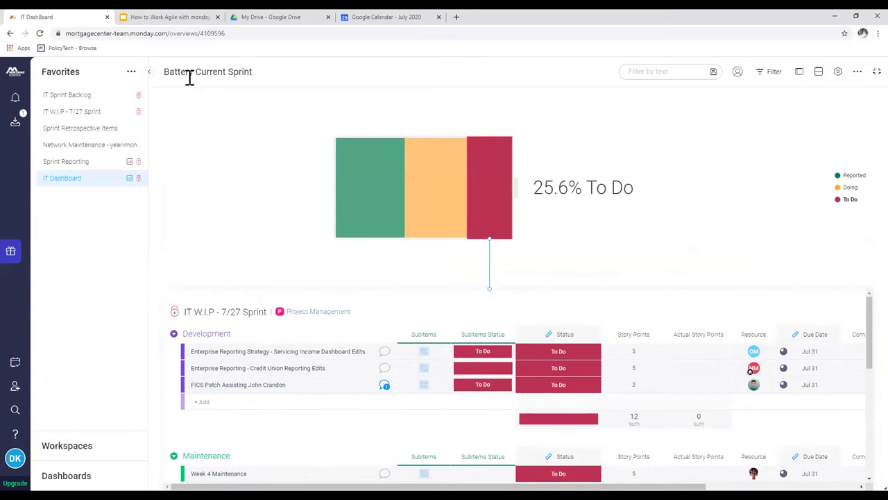
left_click(111, 185)
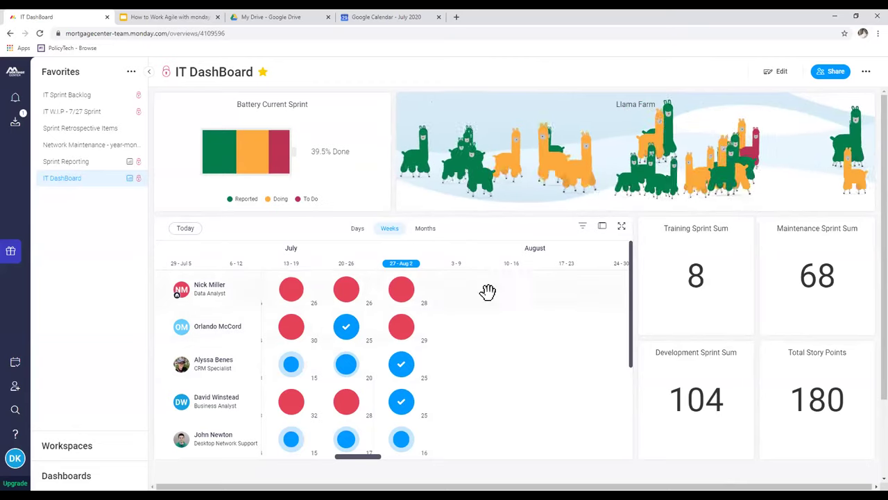
Open the dashboard's Workload widget settings and examine the team's weekly workload from late May through the current sprint.
left_click(776, 73)
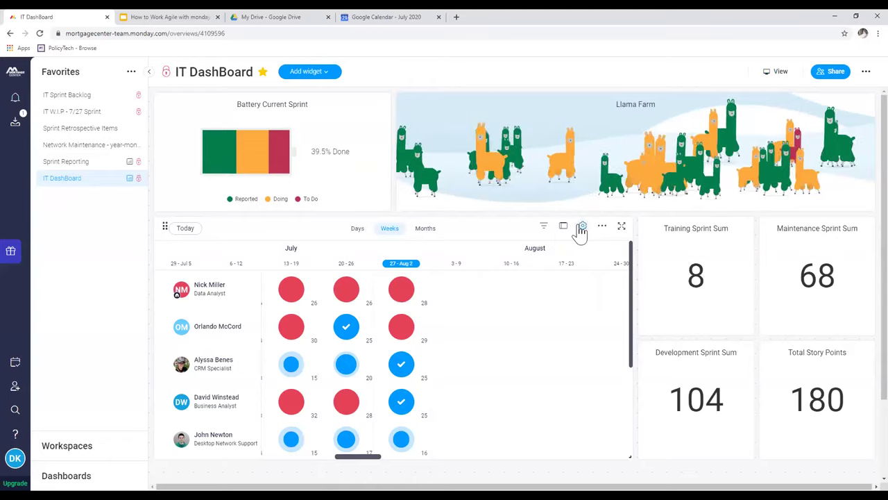
left_click(582, 226)
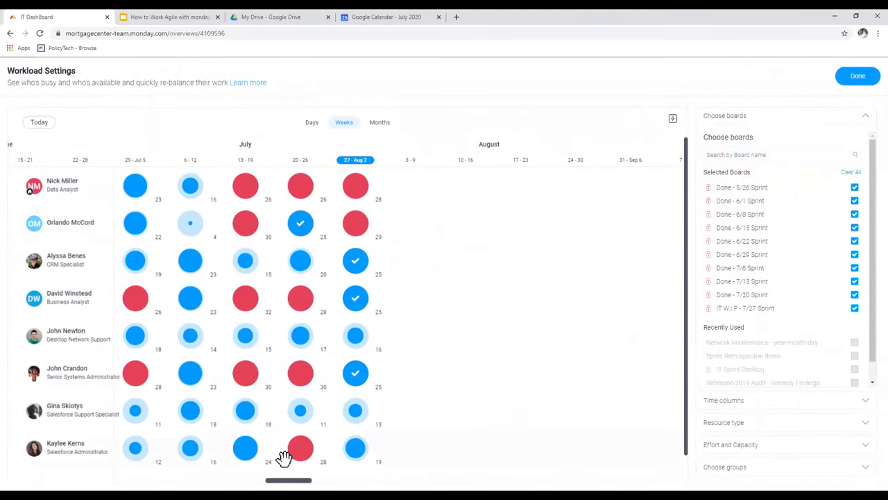
scroll(284, 457, "left", 10)
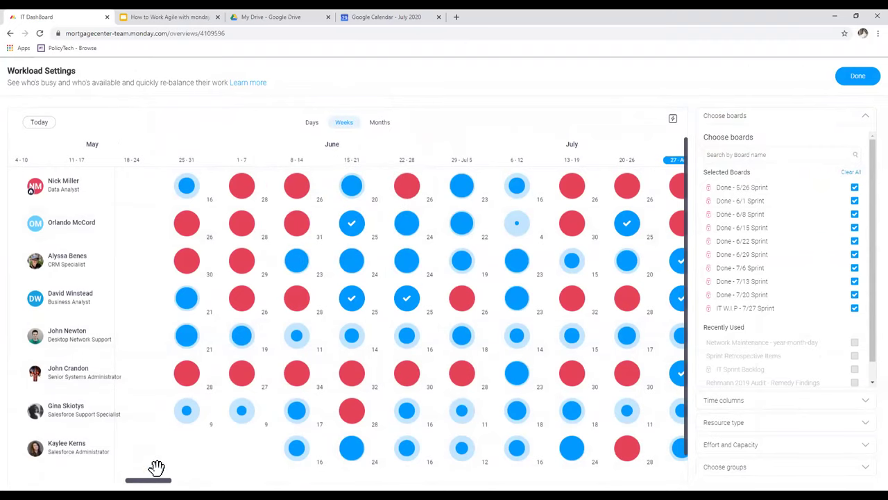
left_click_drag(154, 478, 196, 479)
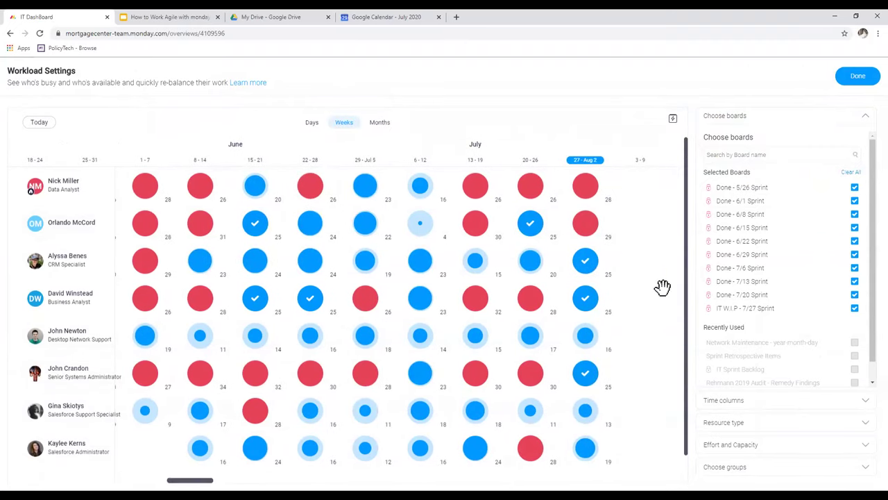
mouse_move(587, 380)
Review the Workload widget's time columns, resource type, effort and weekly capacity settings, and return to the IT DashBoard.
left_click(840, 122)
left_click(760, 138)
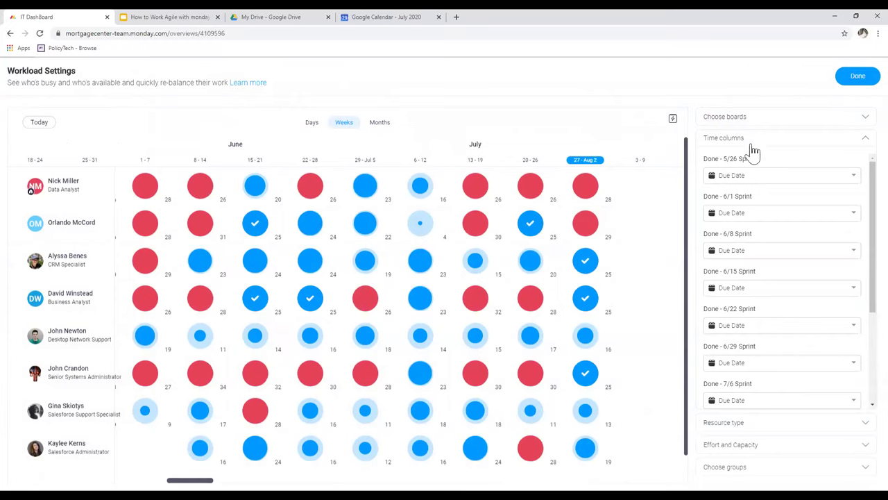
left_click(747, 425)
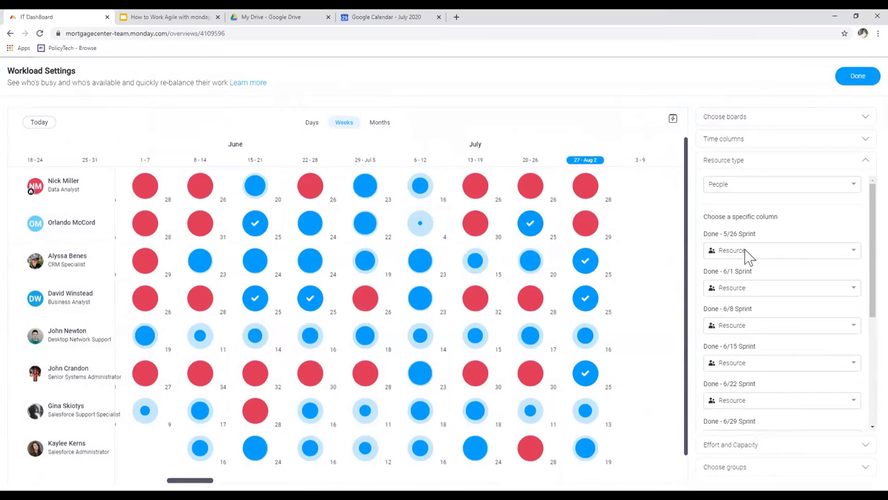
left_click(748, 451)
scroll(753, 222, "down", 5)
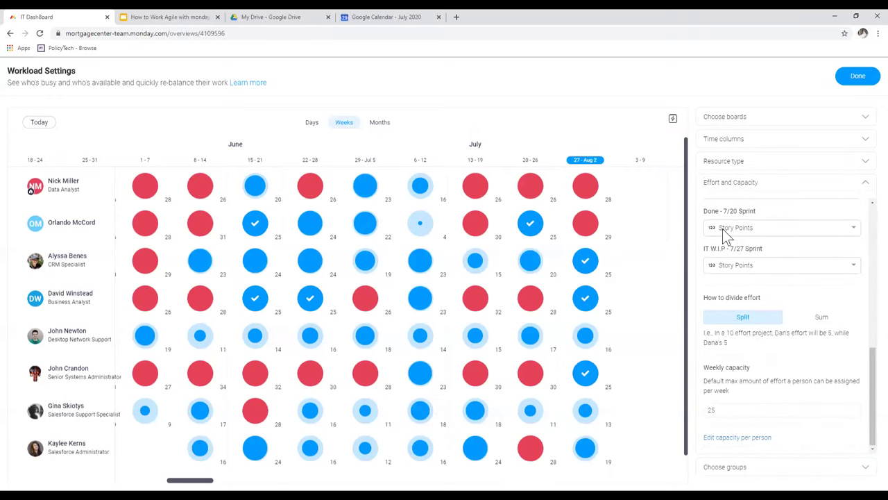
left_click(724, 409)
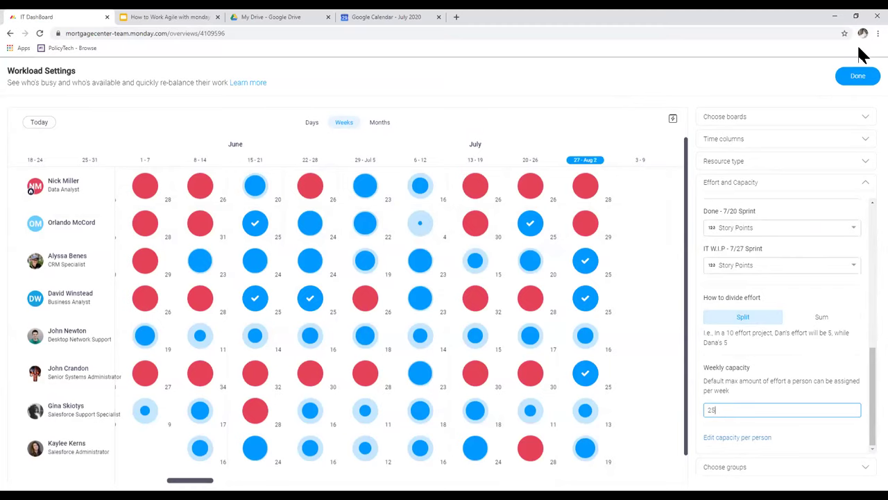
left_click(857, 75)
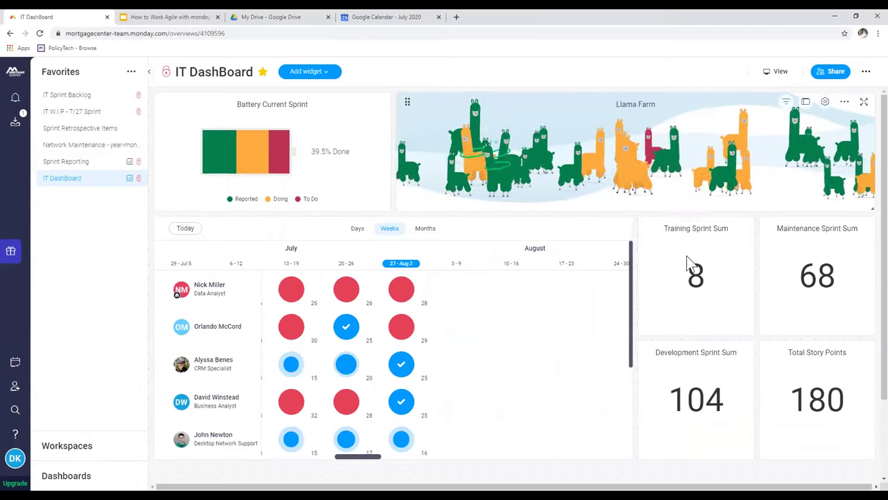
Open the Training Sprint Sum widget's settings and review its selected board and included number columns.
mouse_move(727, 231)
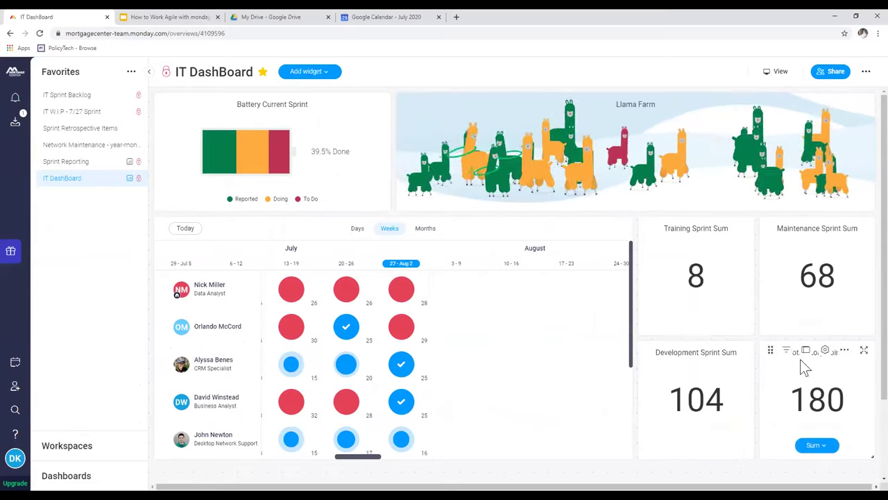
left_click(702, 226)
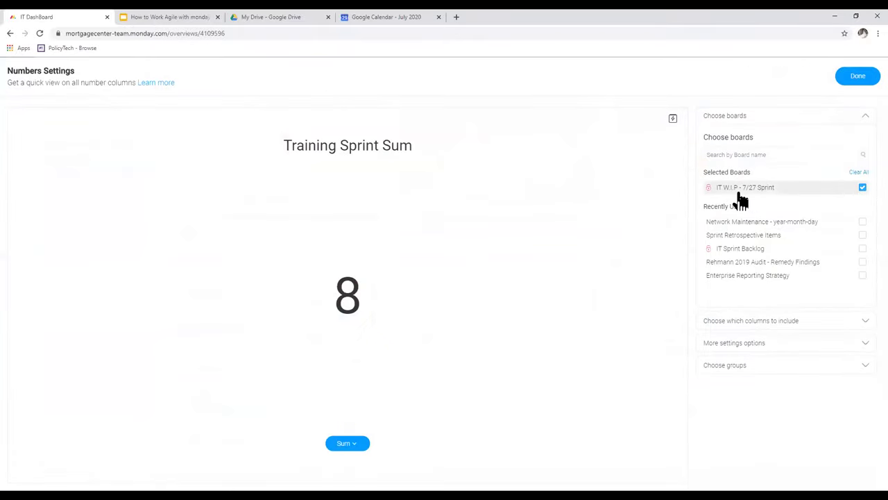
left_click(784, 321)
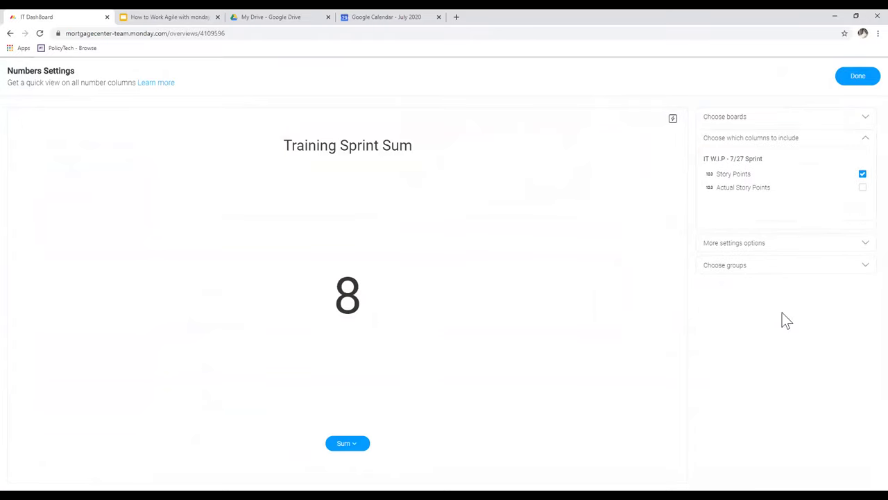
left_click(782, 139)
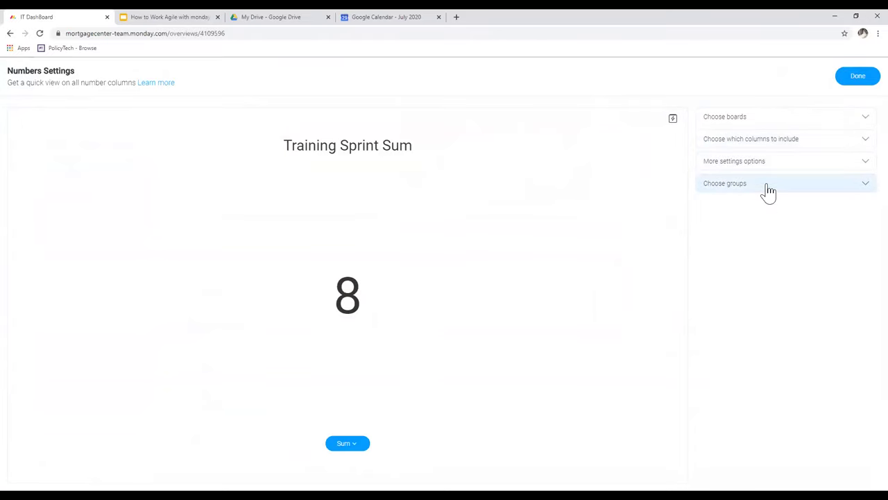
Switch the Training Sprint Sum widget's group from Training to Development and finish editing its settings.
left_click(767, 191)
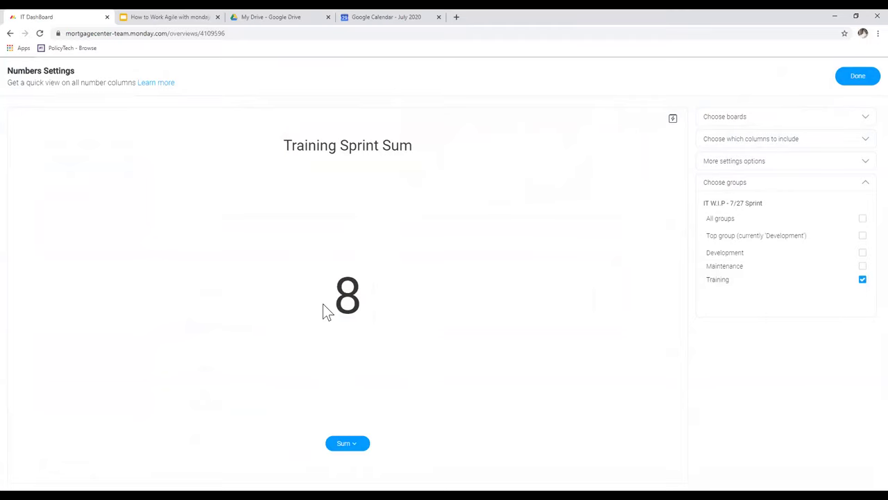
left_click(862, 253)
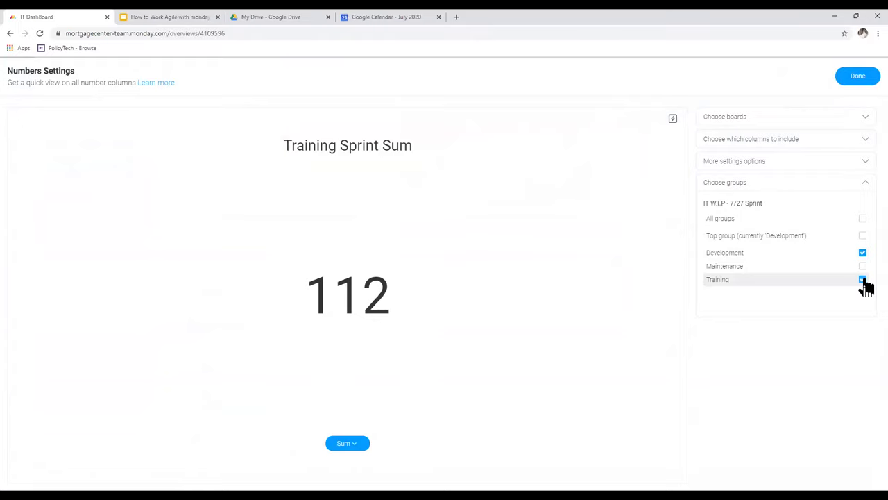
left_click(863, 280)
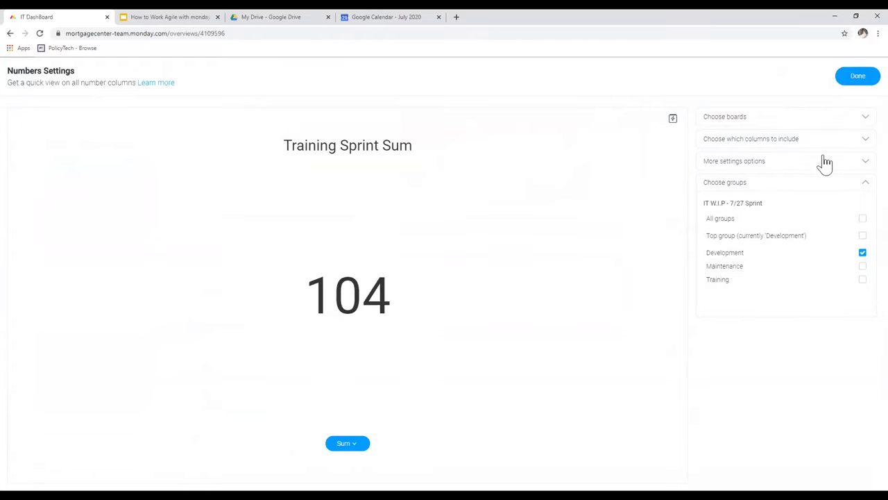
left_click(856, 77)
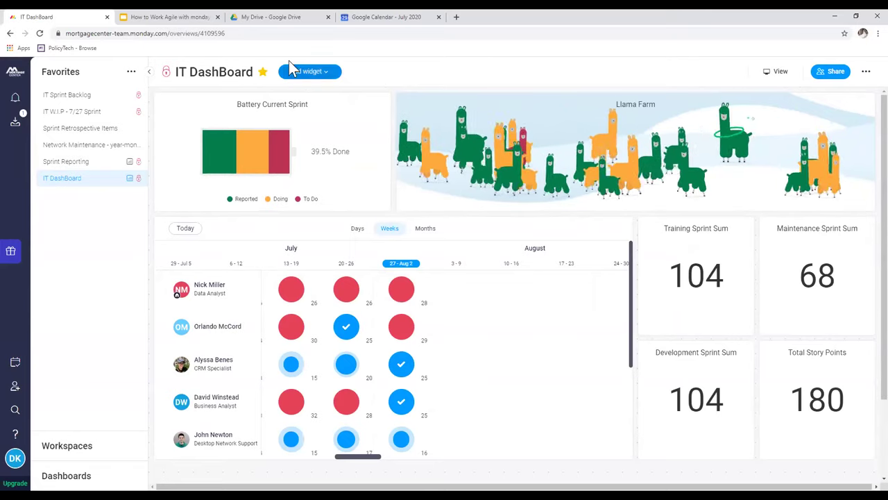
Switch to the How to Work Agile with monday.com presentation in Google Slides and present it from Conclusion slide 13.
left_click(195, 24)
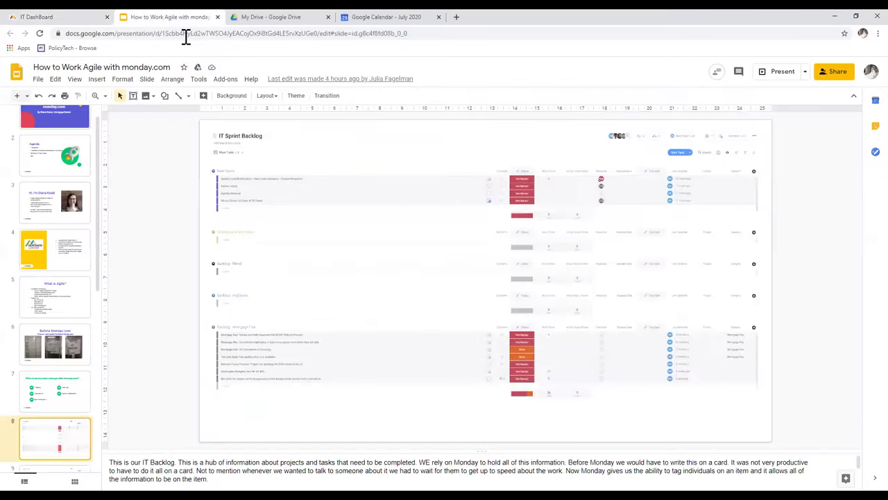
scroll(47, 315, "down", 5)
left_click(53, 305)
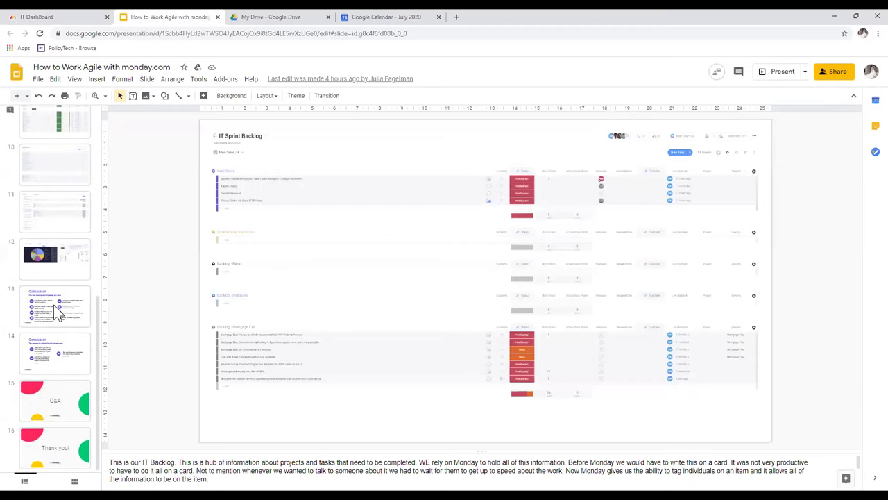
left_click(783, 72)
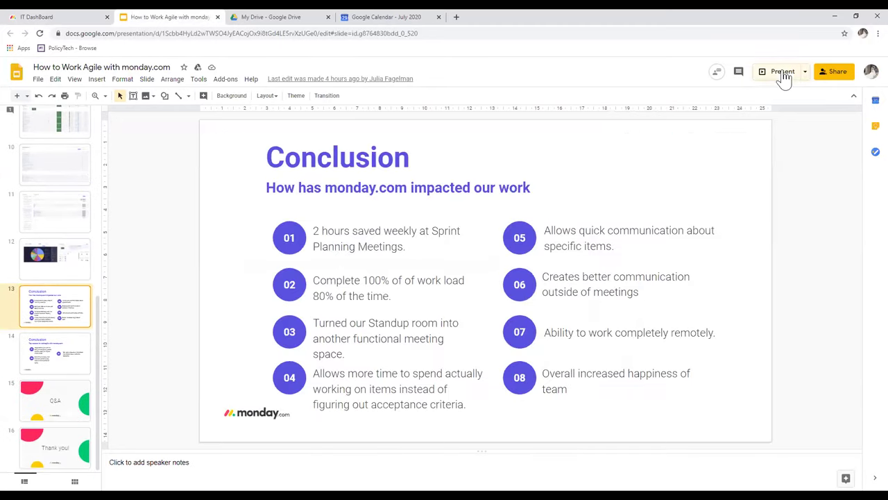